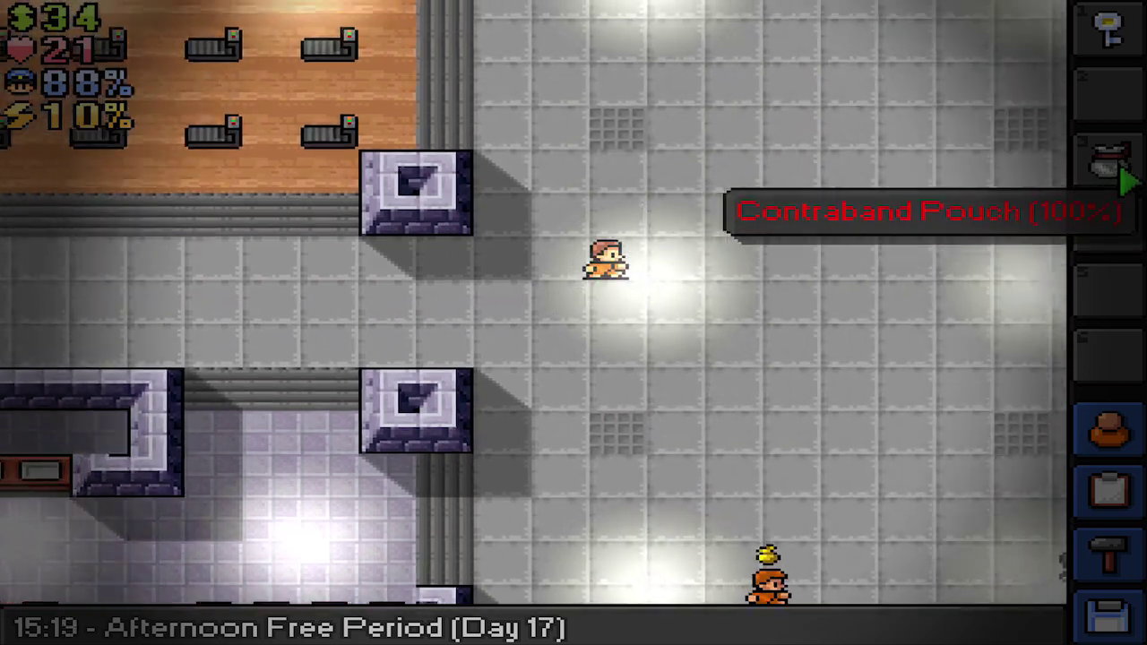
- Walk the prisoner right along the corridor, down into the cell and toward the desk
key(d)
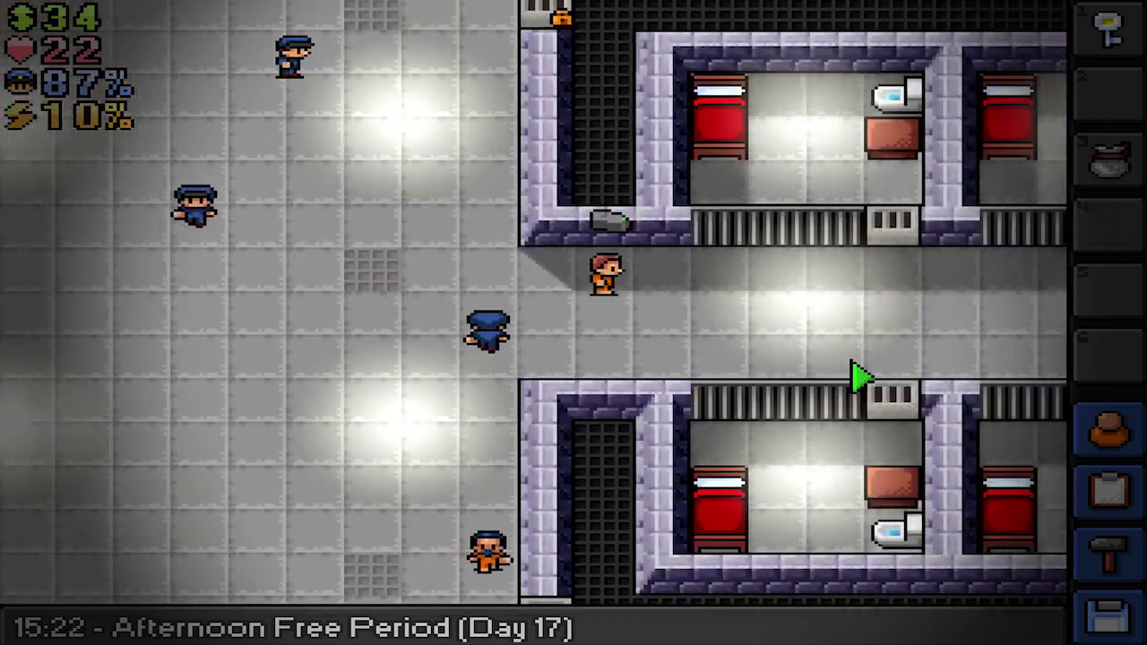
key(d)
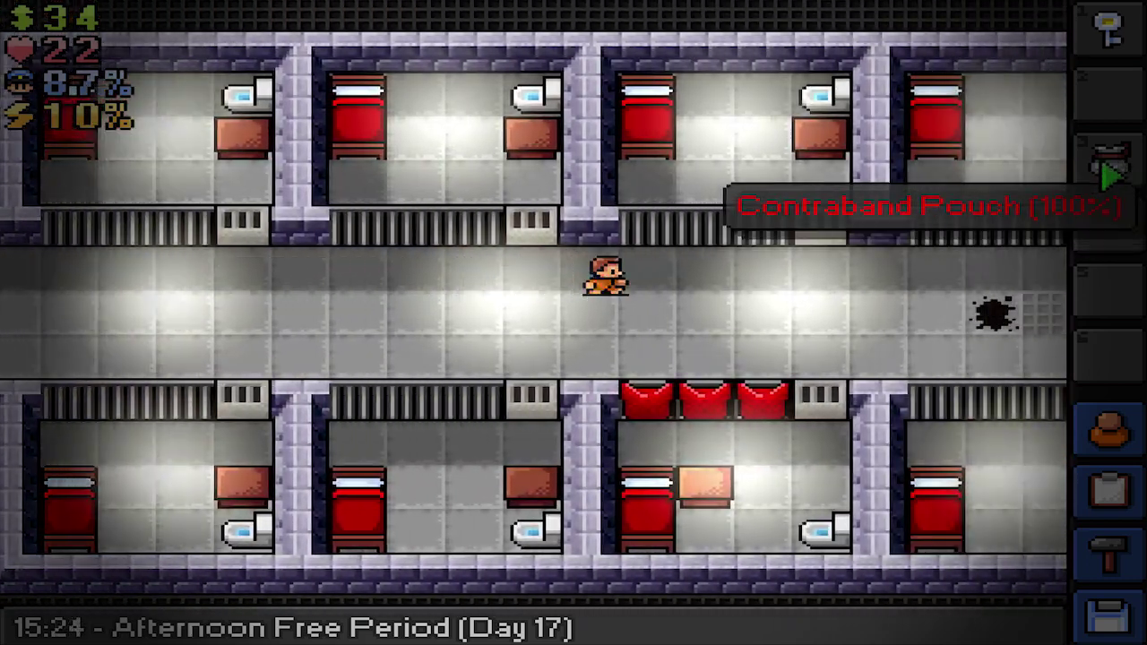
key(d)
key(s)
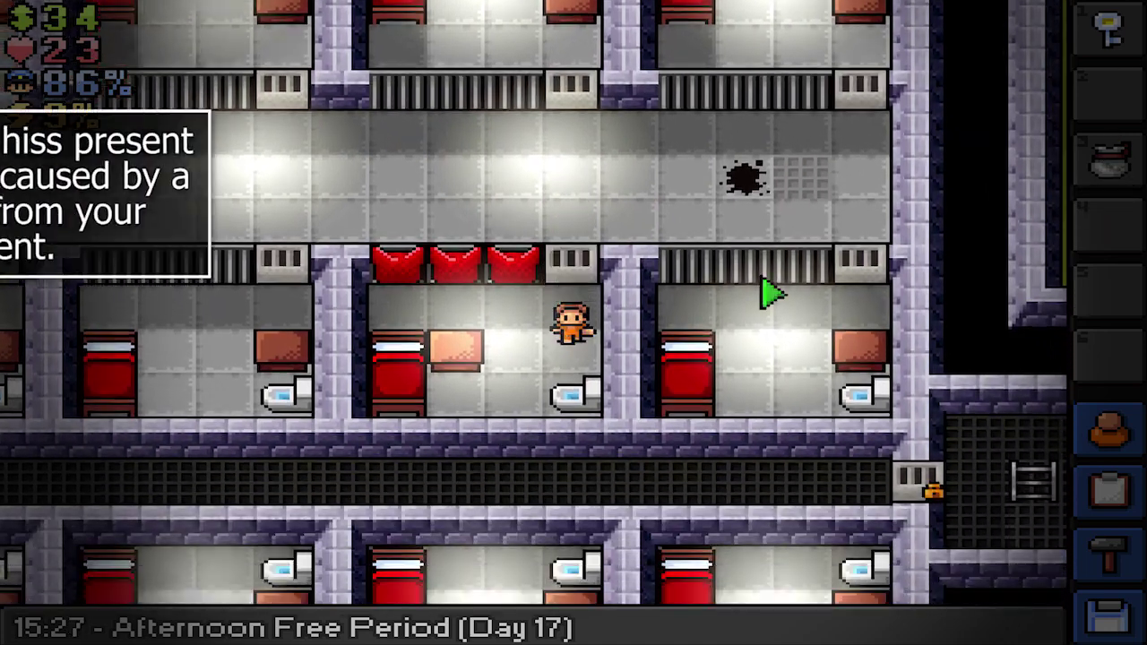
key(a)
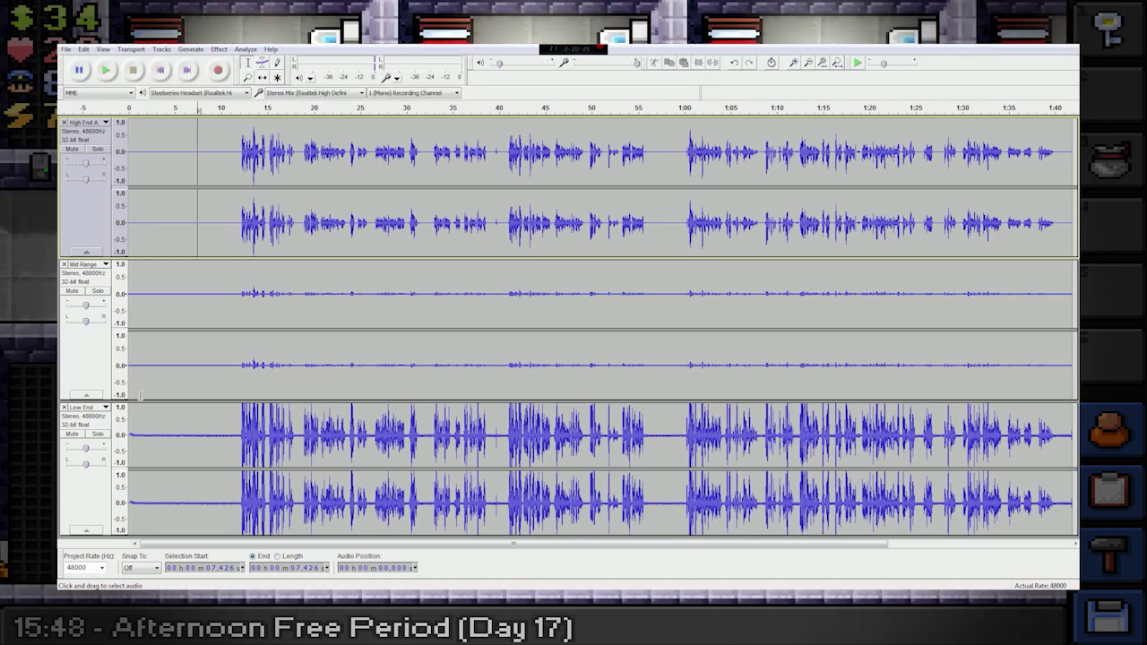
drag(228, 448, 170, 463)
click(159, 453)
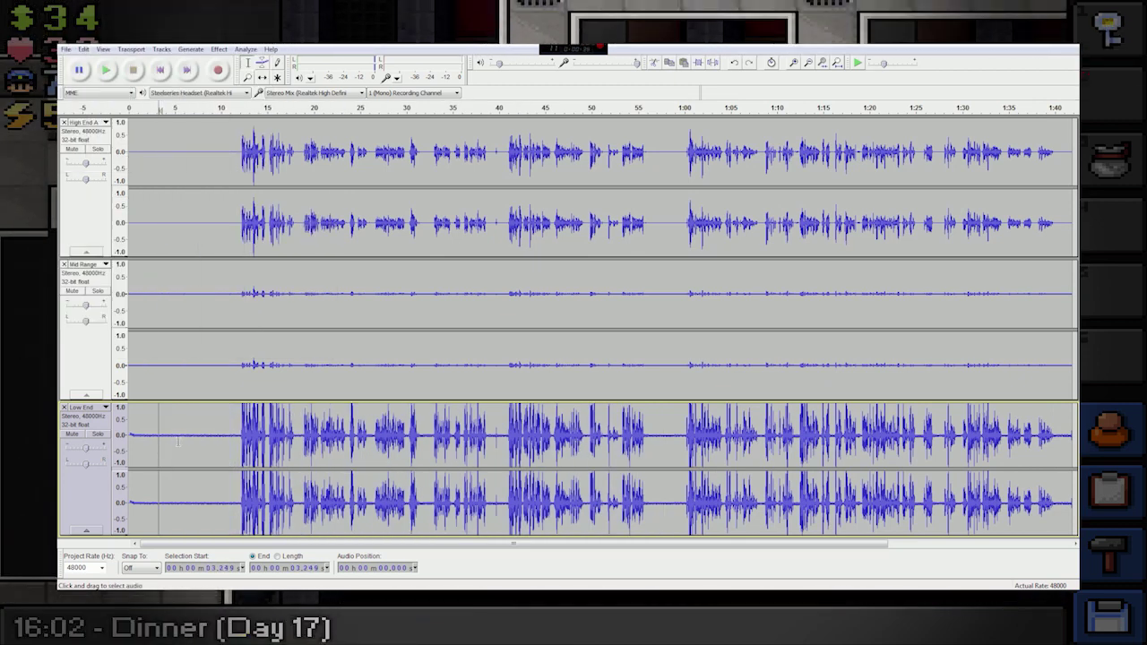
drag(199, 294, 1059, 302)
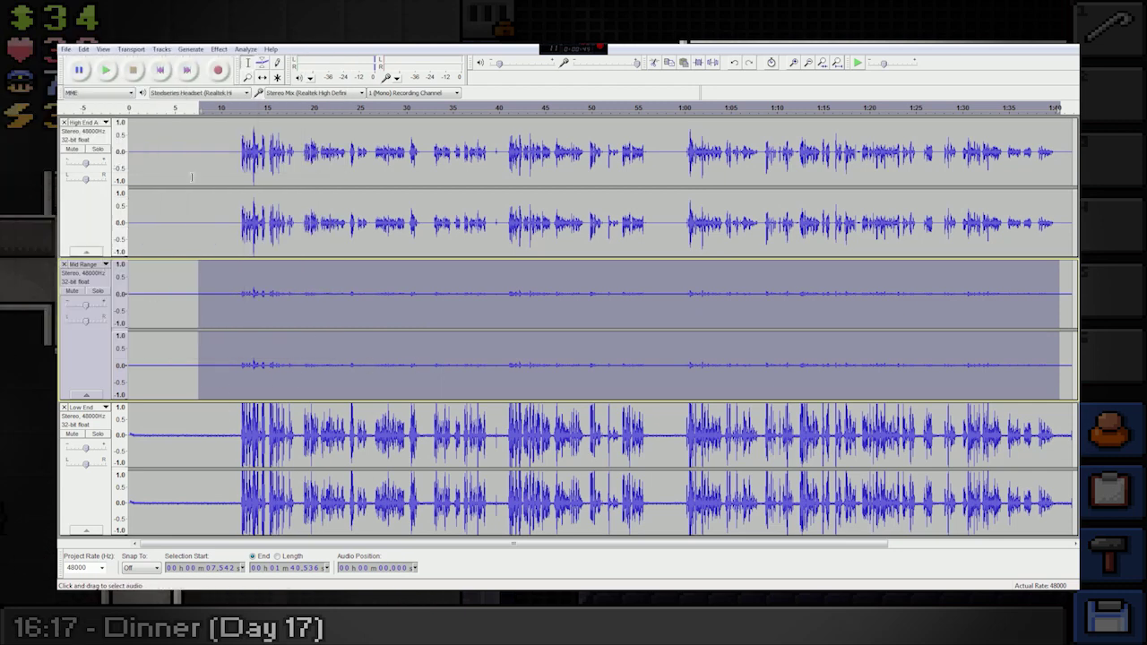
drag(191, 176, 1064, 180)
- Solo the Low End track and place the cursor near 11.9 s
click(237, 180)
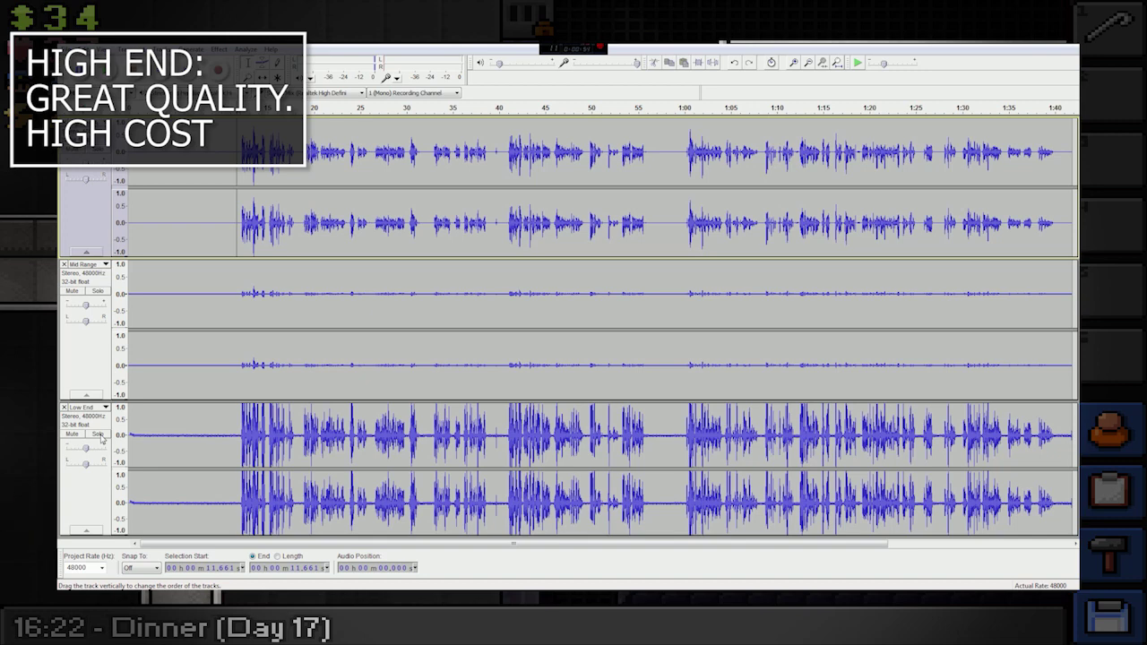
click(100, 435)
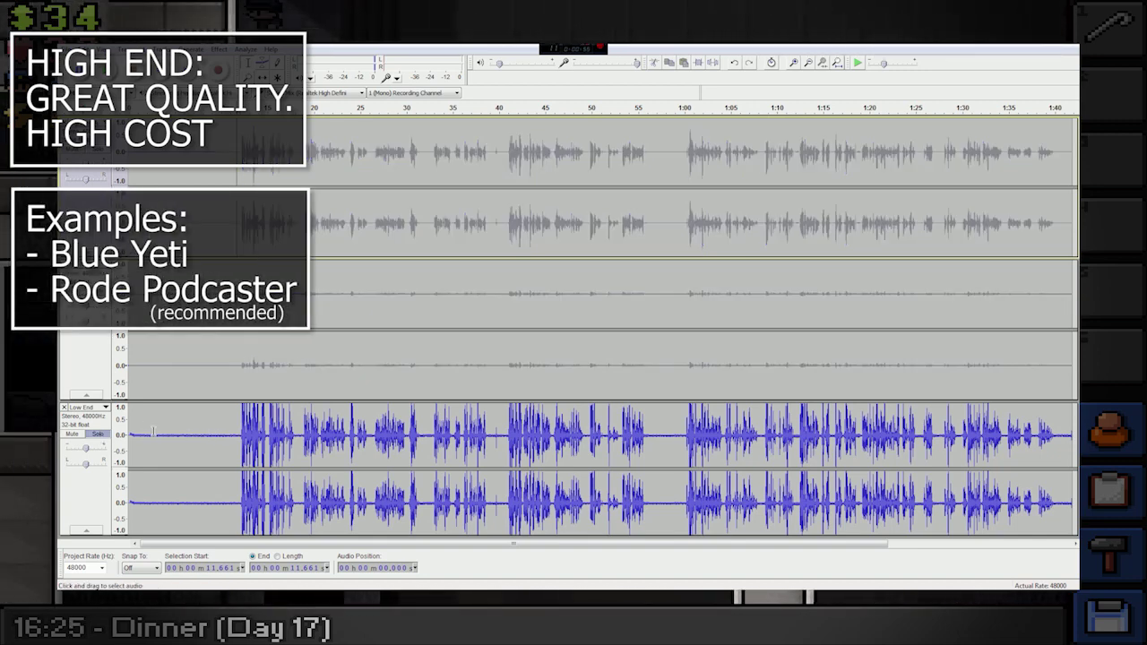
drag(143, 434, 176, 434)
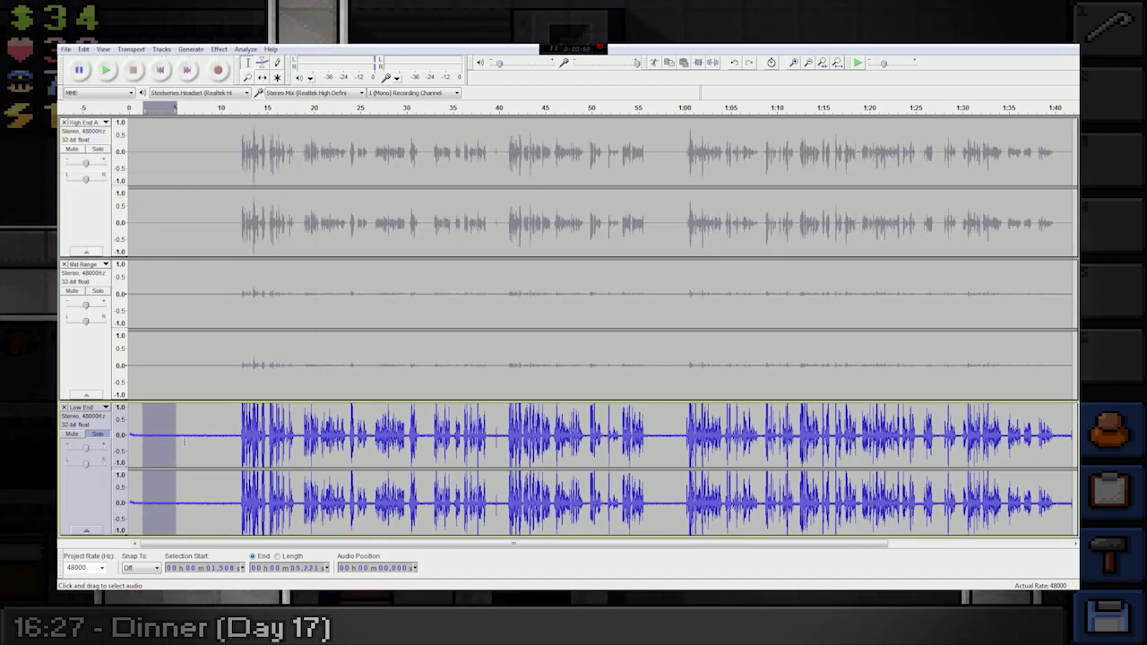
click(239, 435)
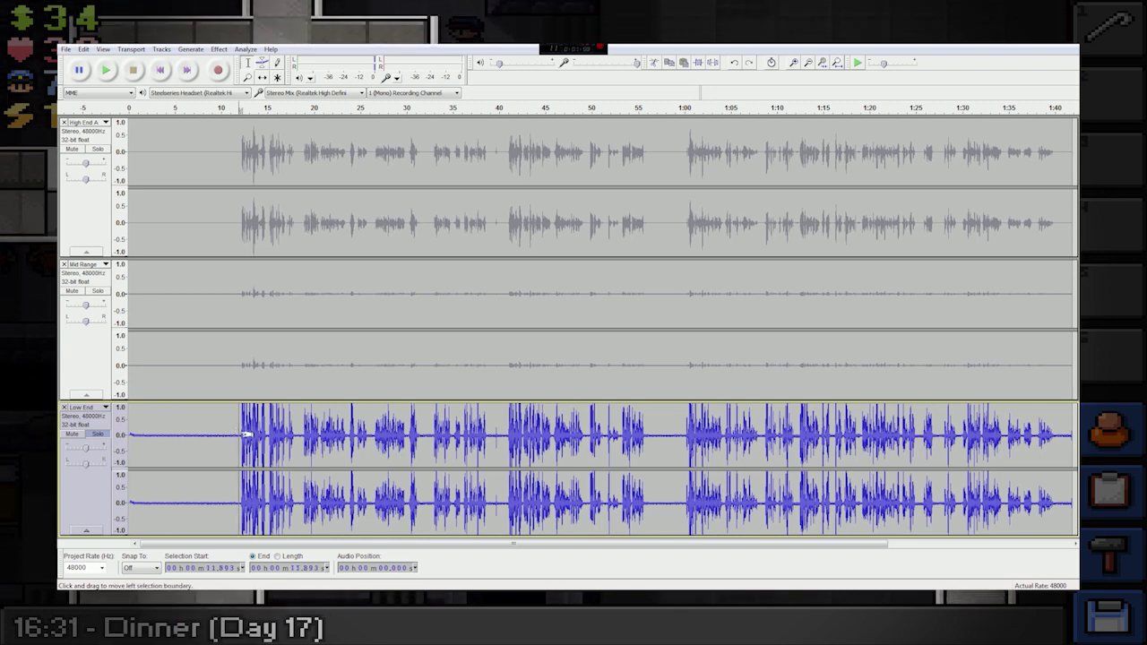
- Play the soloed Low End track, then select and audition its 1.6–3.8 s silent lead-in
key(space)
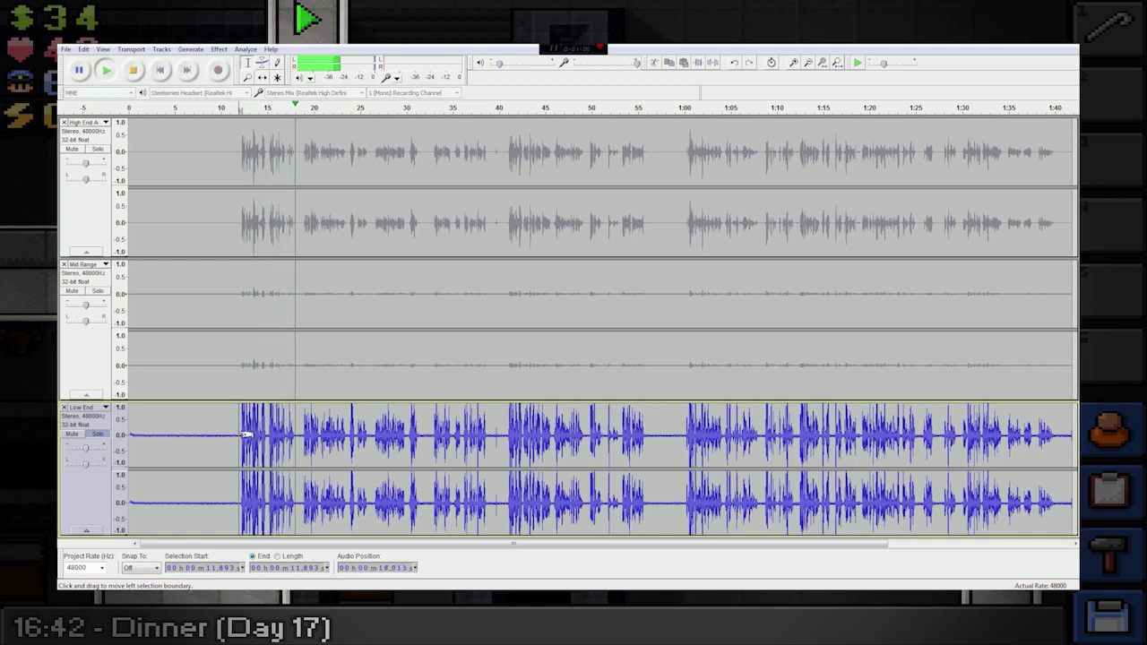
key(space)
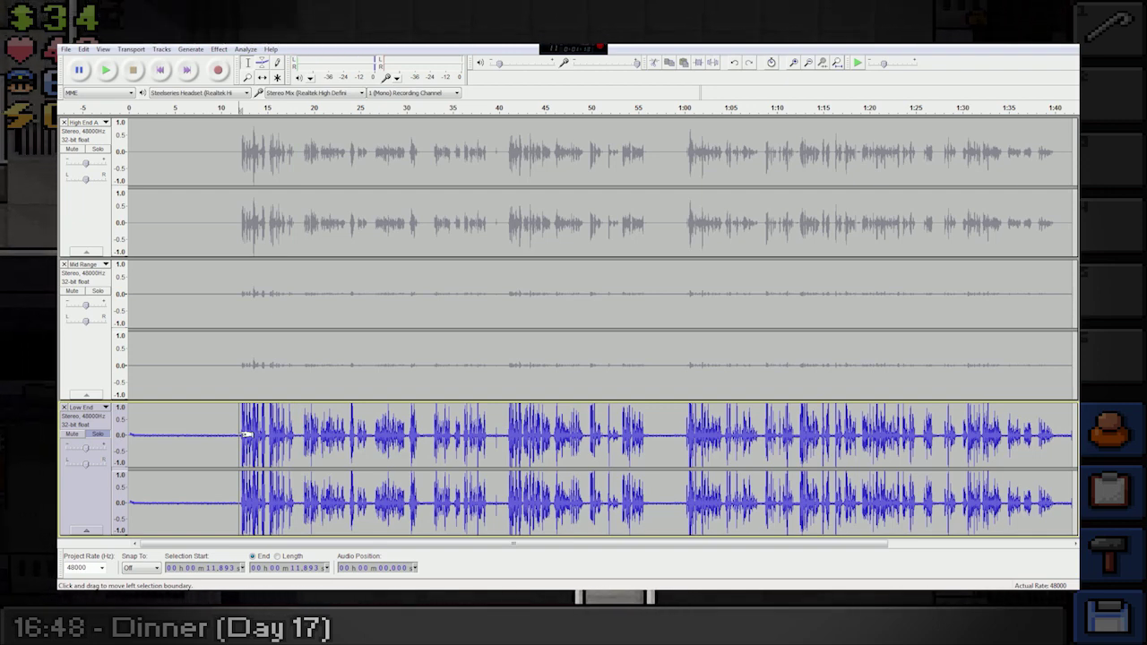
drag(144, 439, 171, 439)
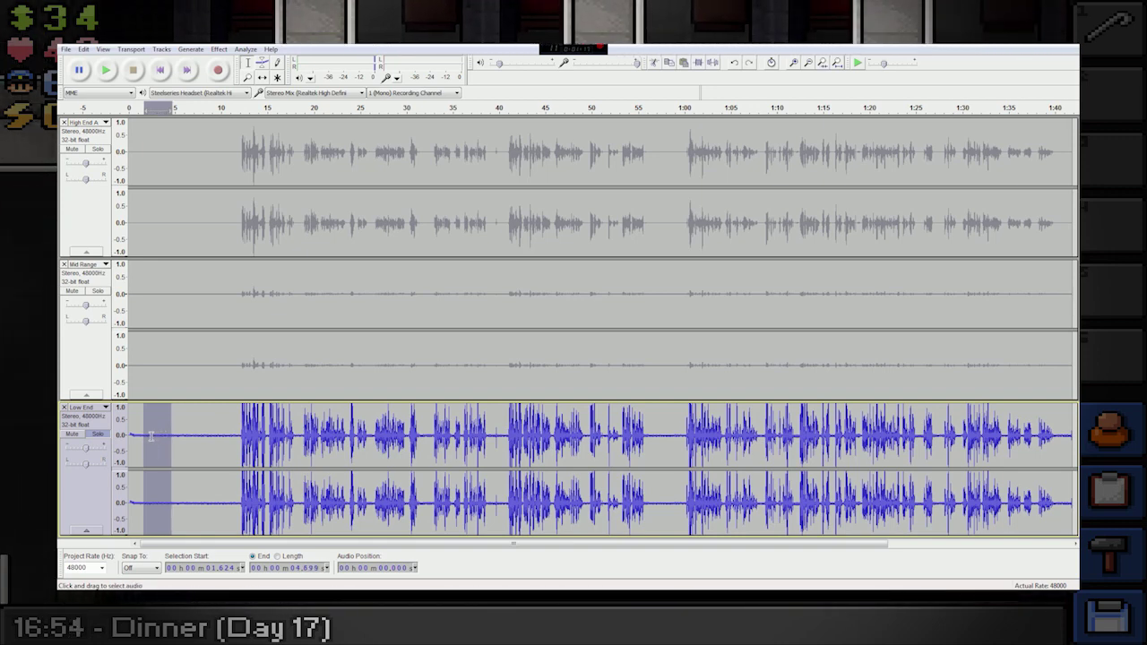
key(space)
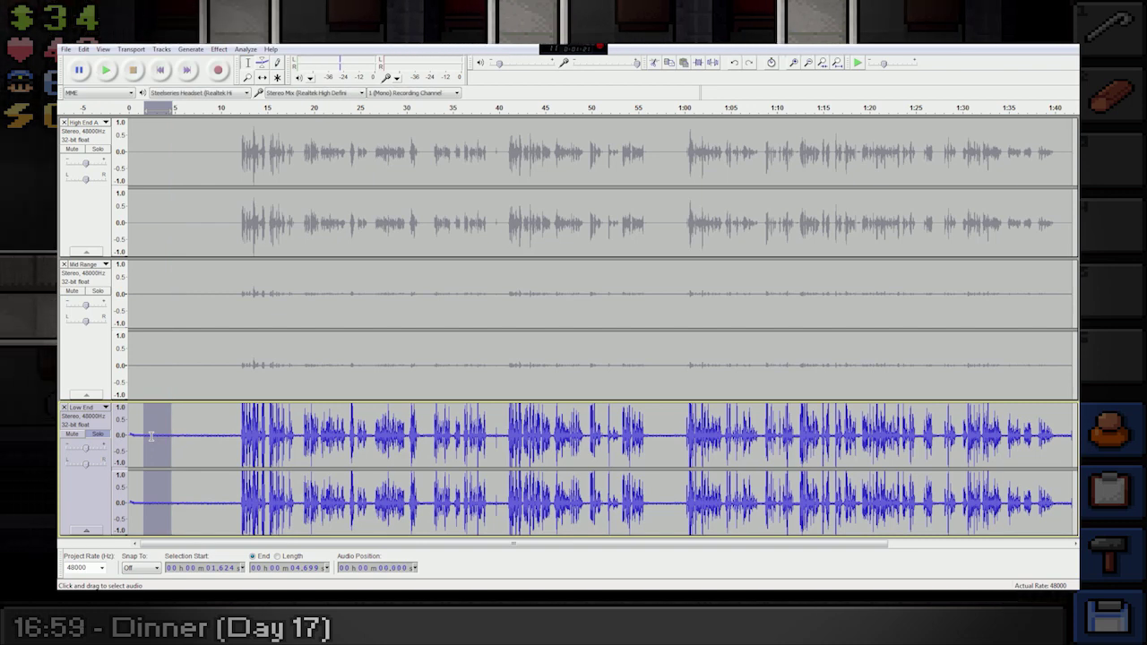
- Reapply noise removal across the whole Low End track with Ctrl+R and play it from 2.669 s
double_click(289, 413)
key(ctrl+r)
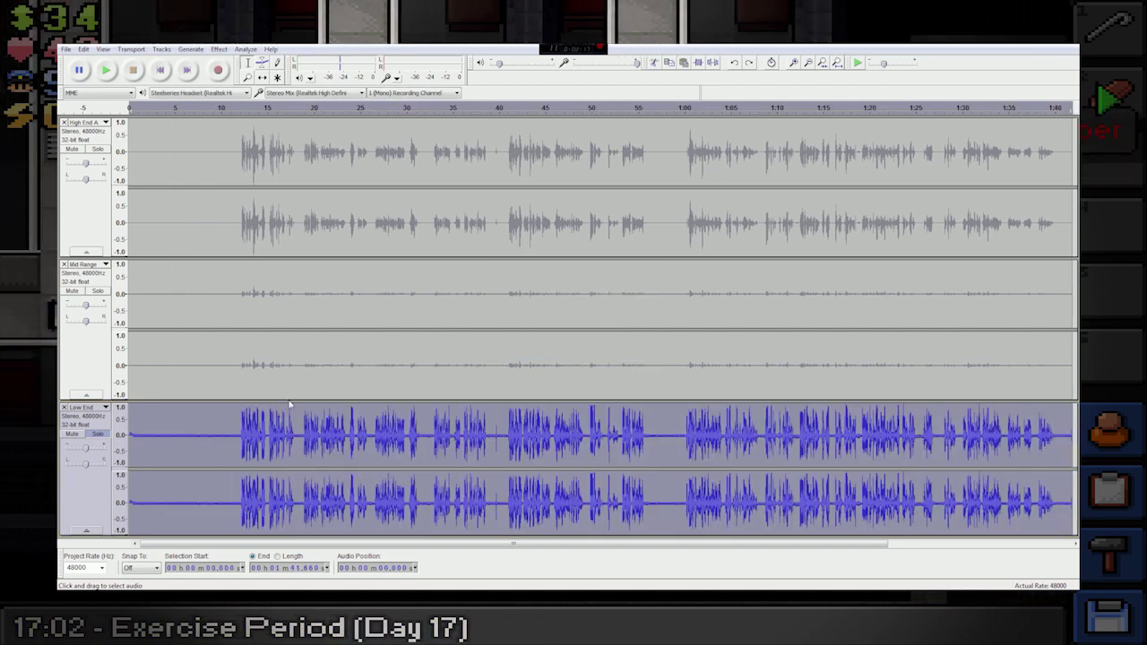
click(153, 440)
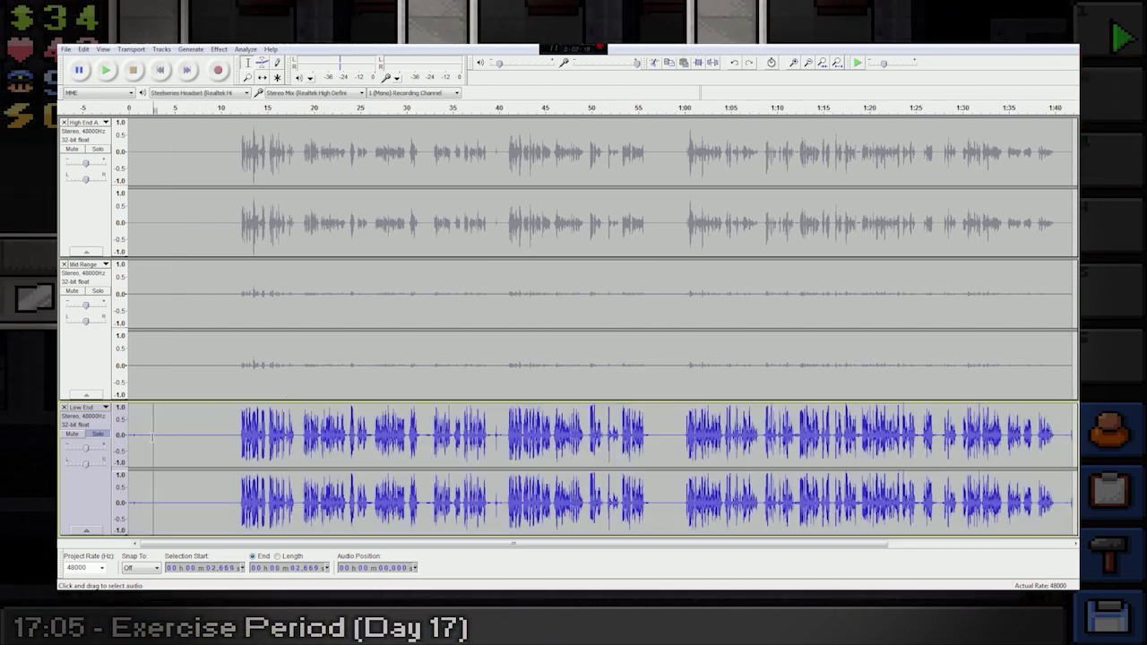
key(space)
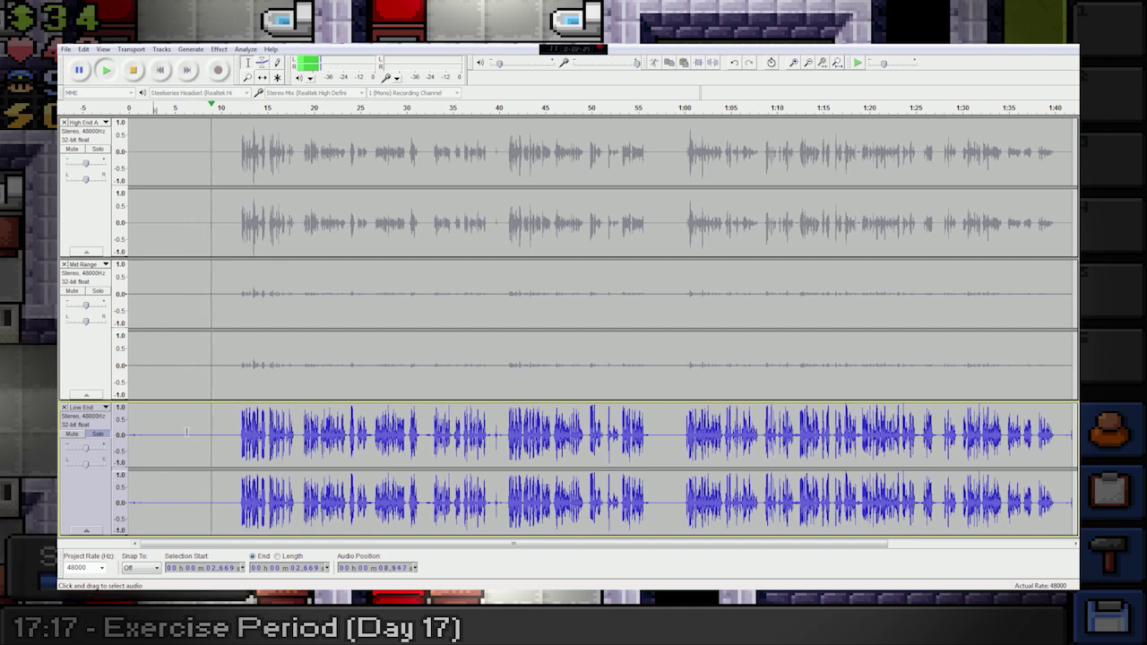
- Preview from 11.777 s, then select and delete the Low End track
click(239, 439)
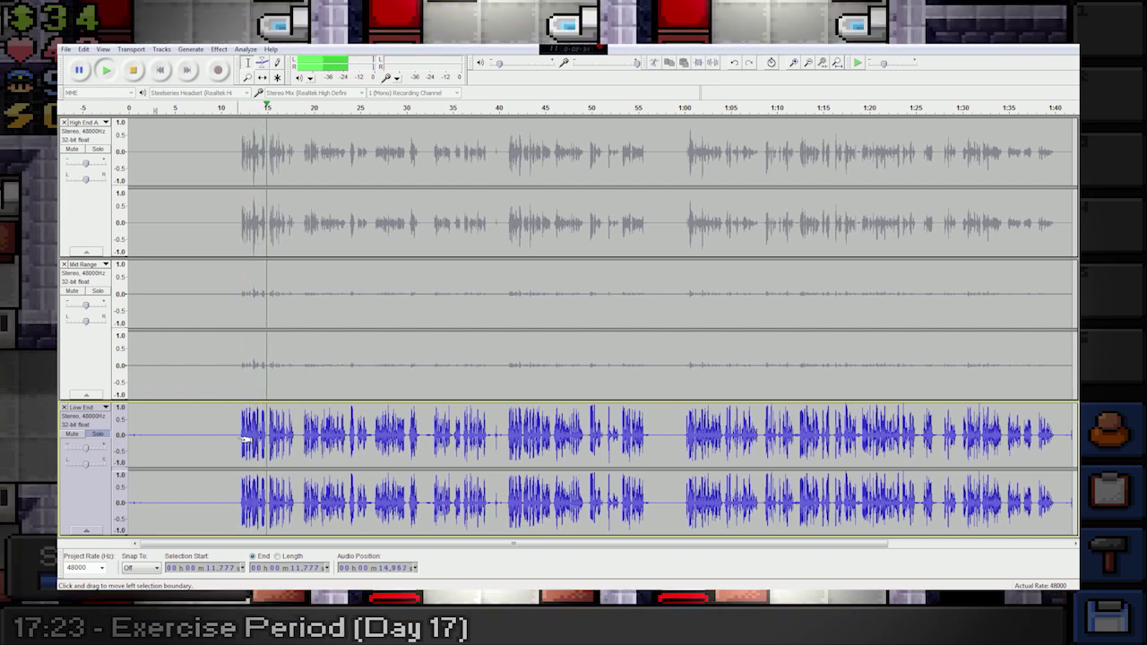
key(space)
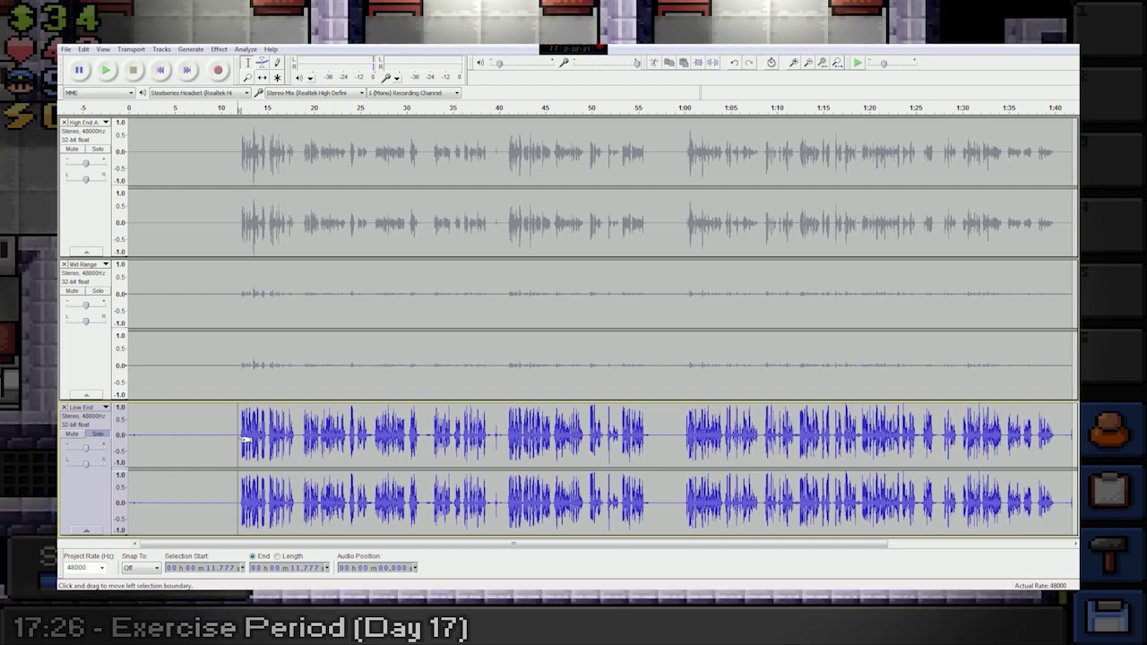
click(109, 422)
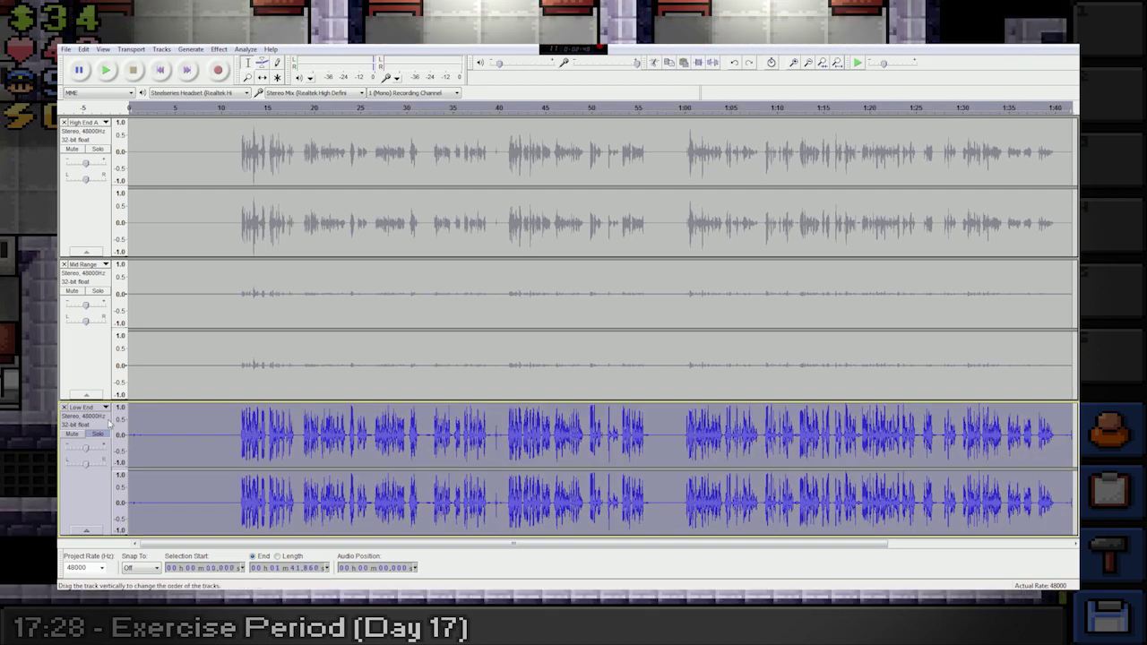
click(63, 407)
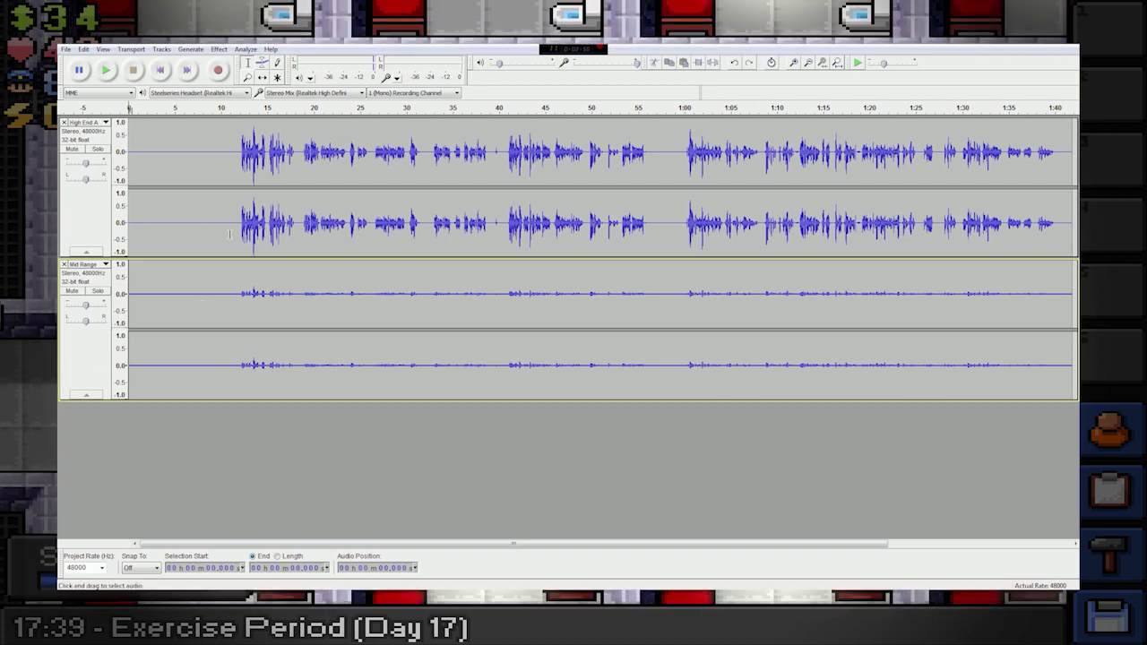
- Solo the Mid Range track and play it from 2.379 s and from about 11.8 s
click(97, 291)
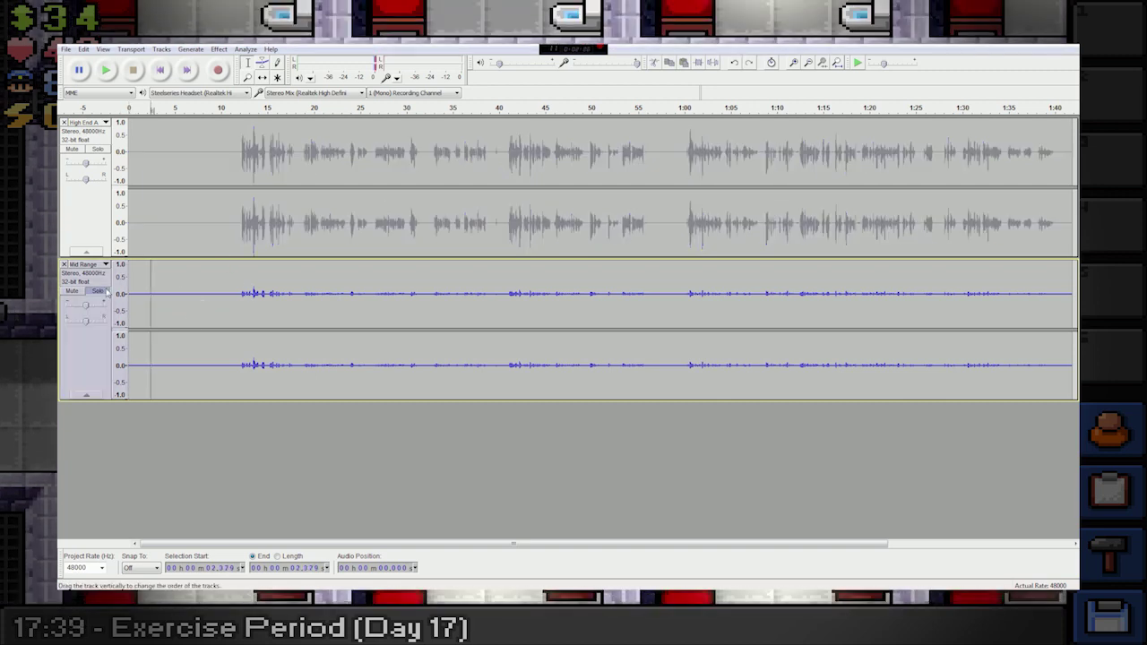
click(151, 294)
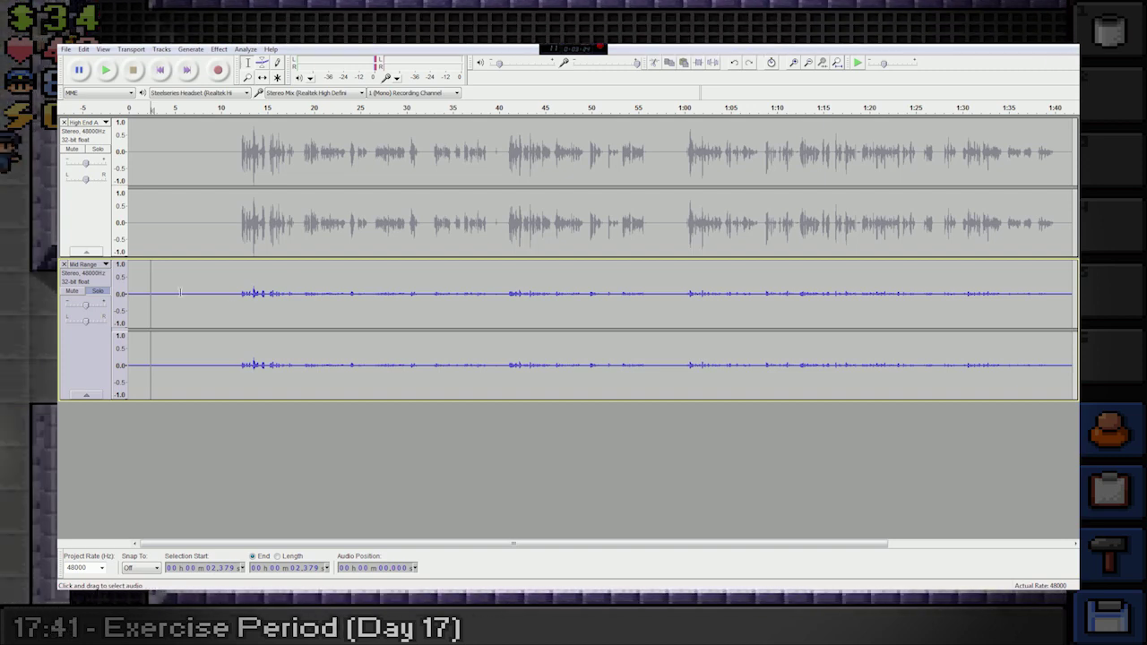
key(space)
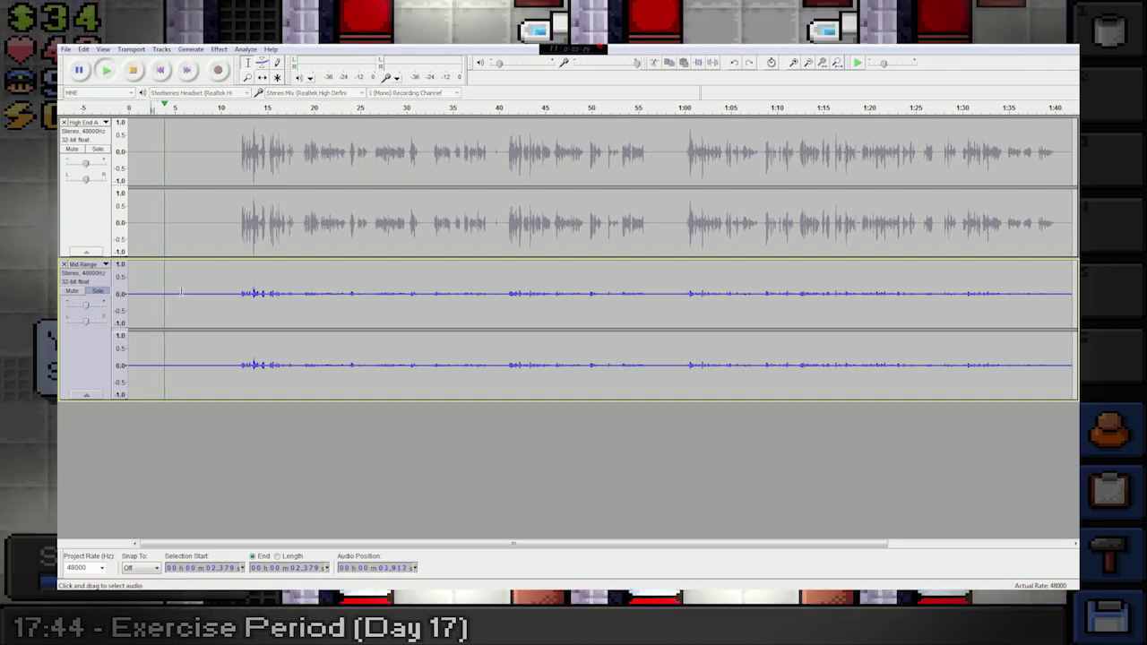
click(238, 293)
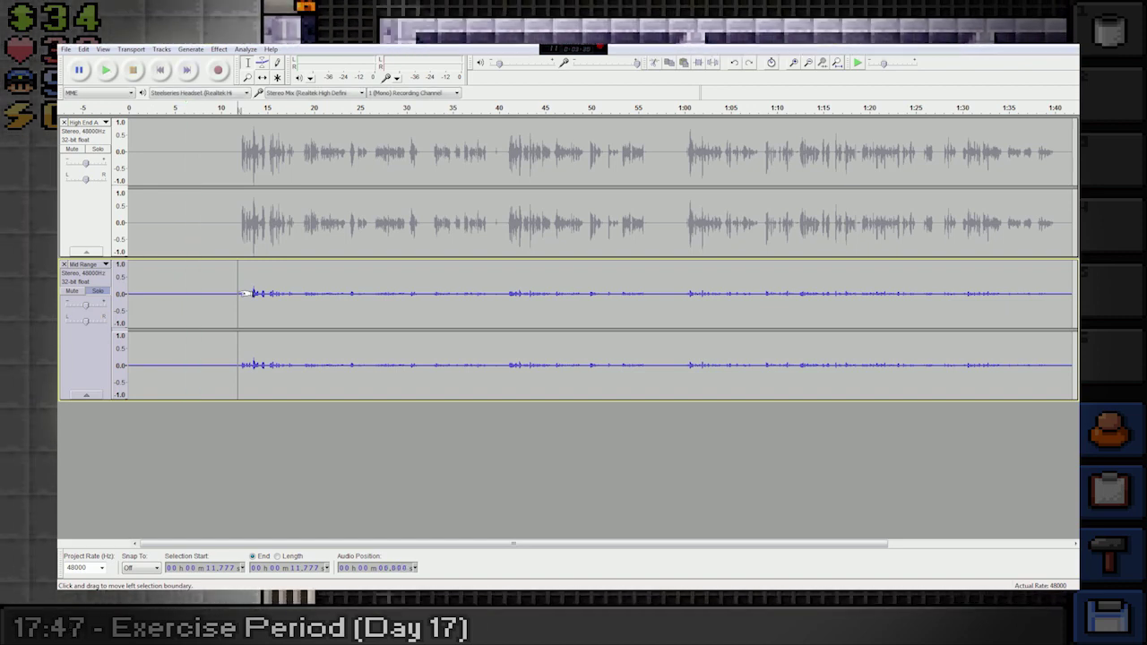
key(space)
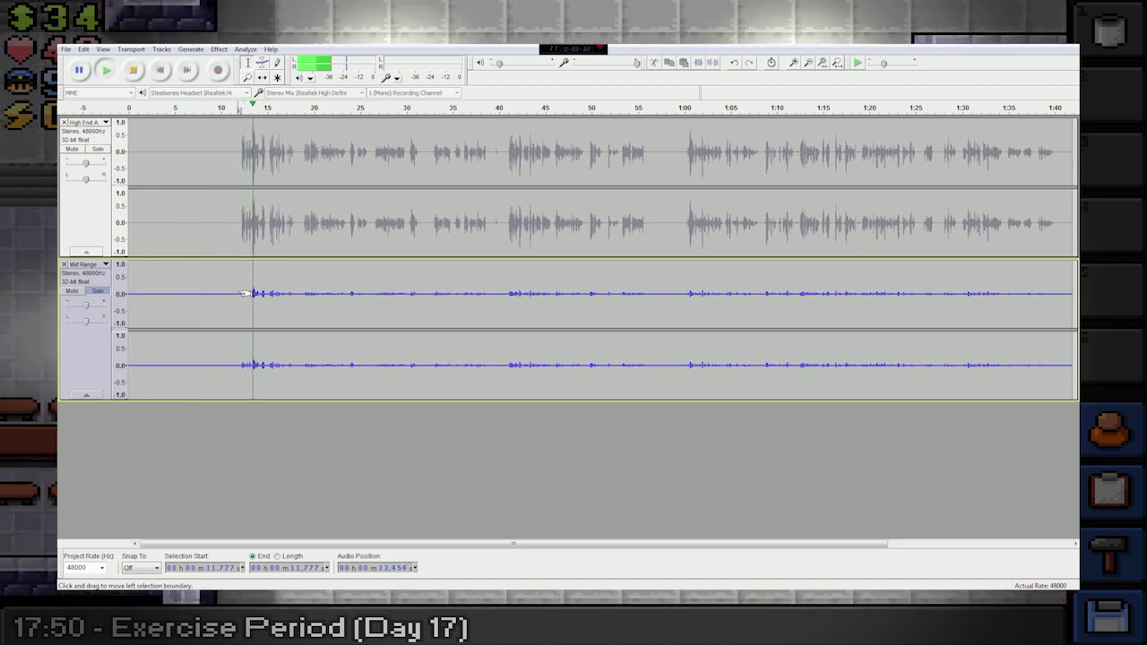
key(space)
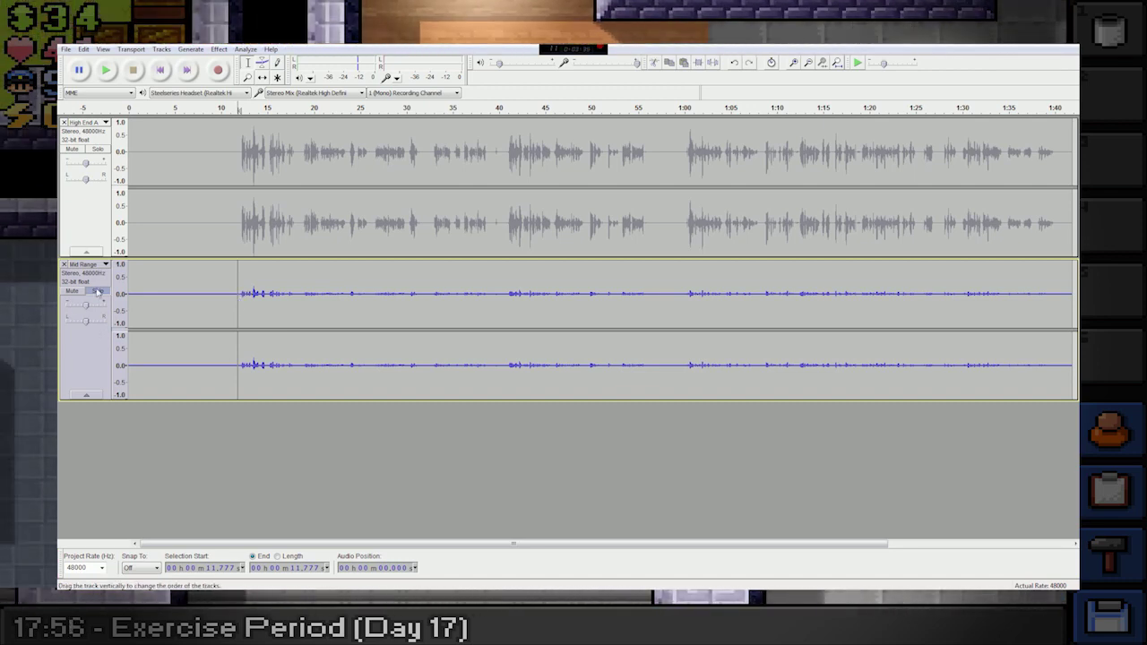
- Solo the High End A track, listen to it alone, and set the start near 6.5 s
shift+click(103, 237)
click(97, 149)
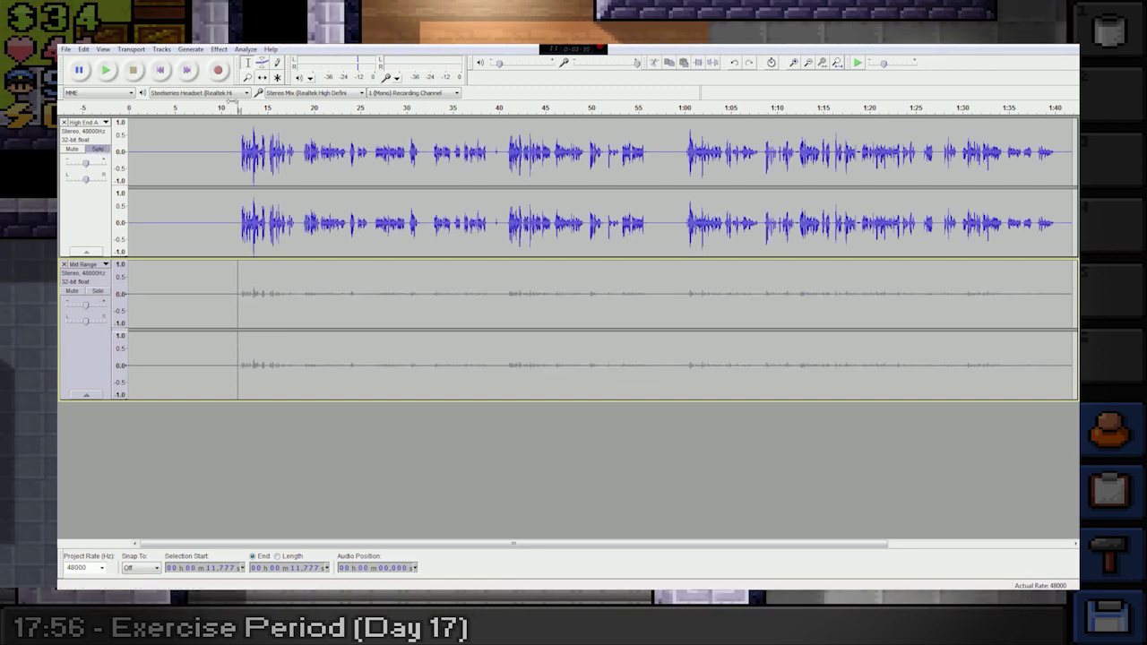
key(space)
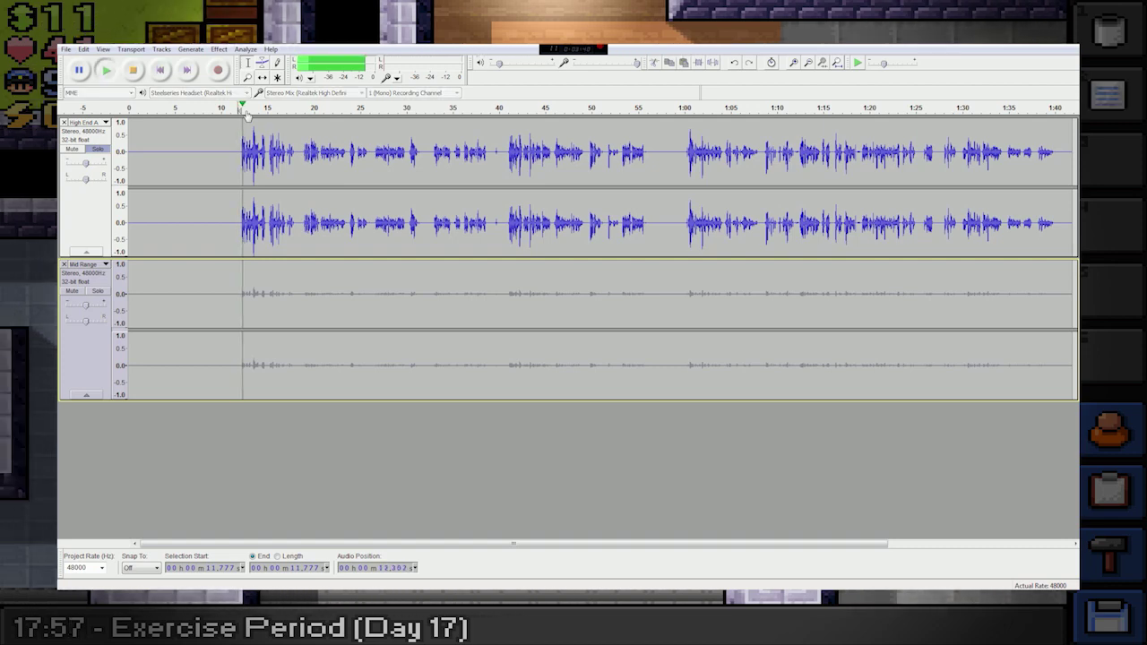
key(space)
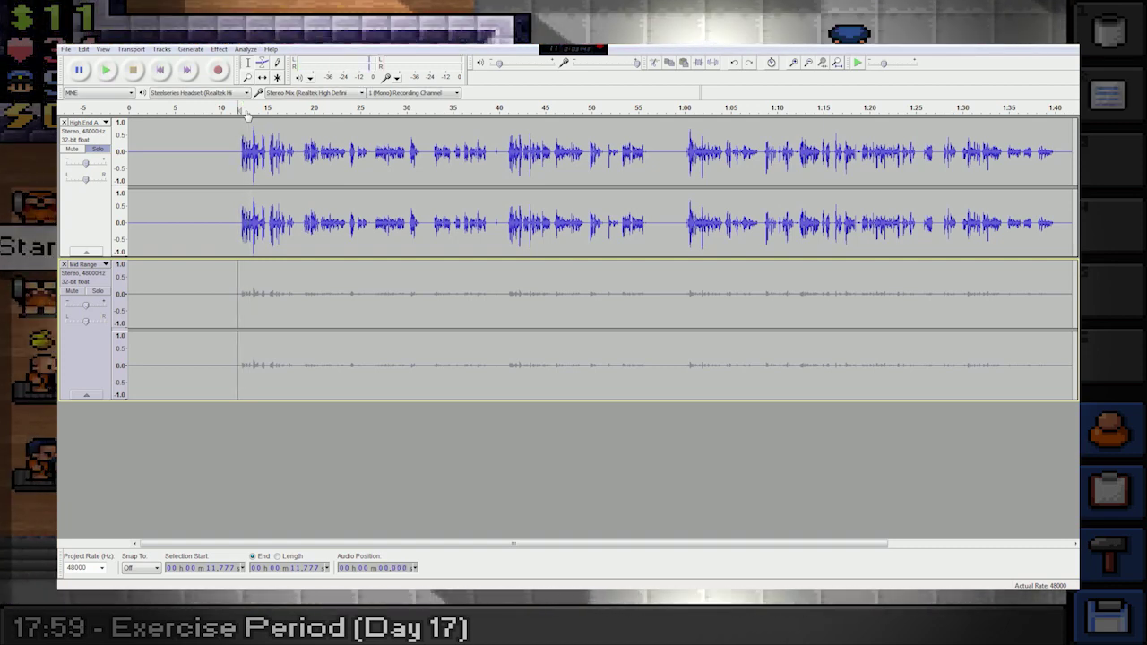
click(189, 304)
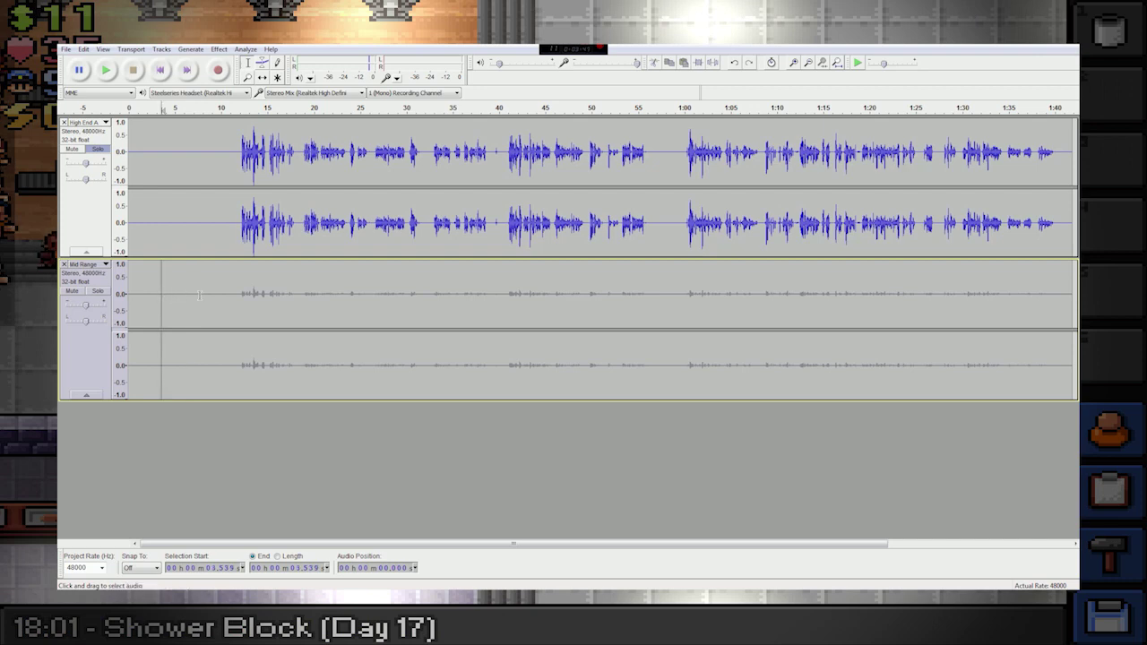
- Apply the Compressor with its default settings to the whole Mid Range track
click(87, 357)
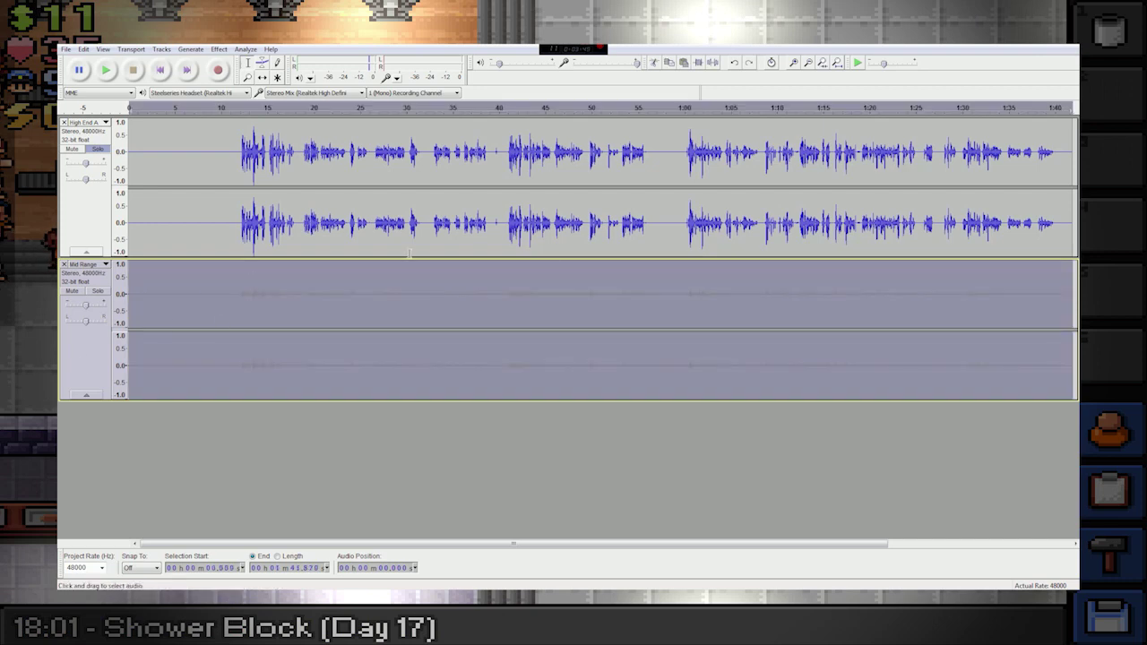
click(244, 49)
mouse_move(219, 50)
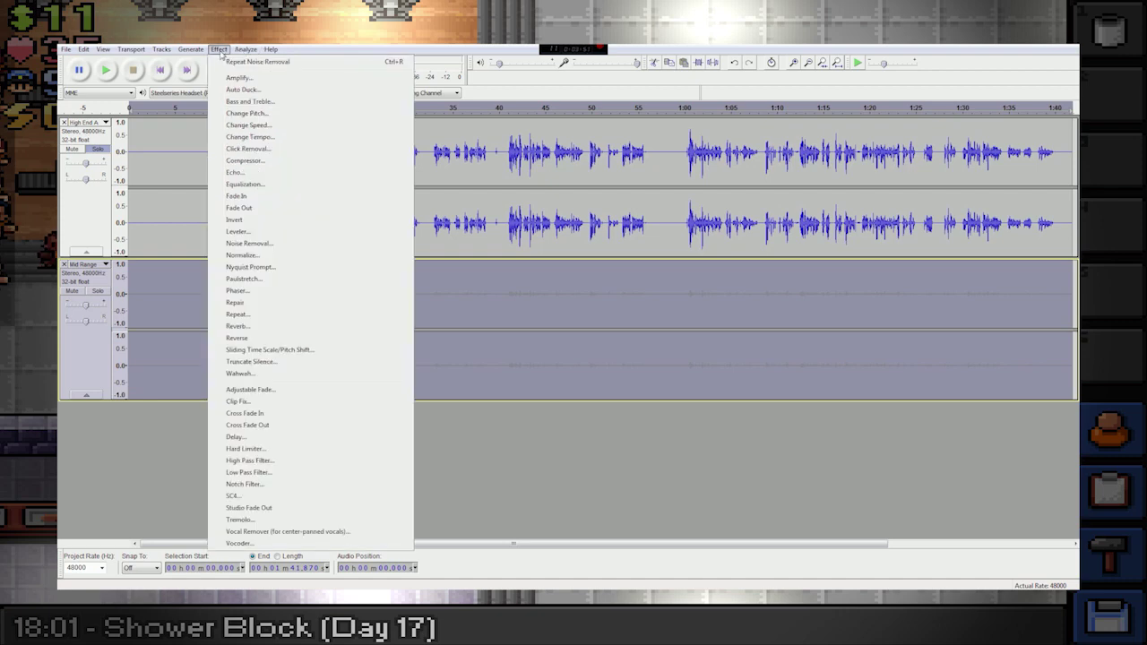
click(260, 153)
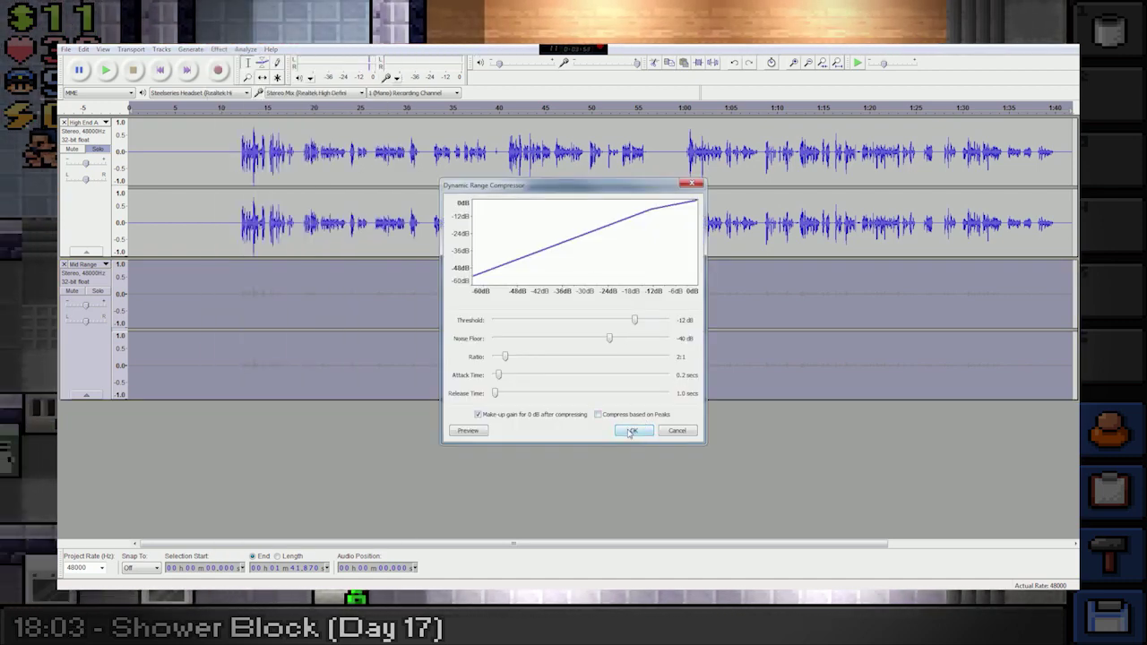
click(635, 429)
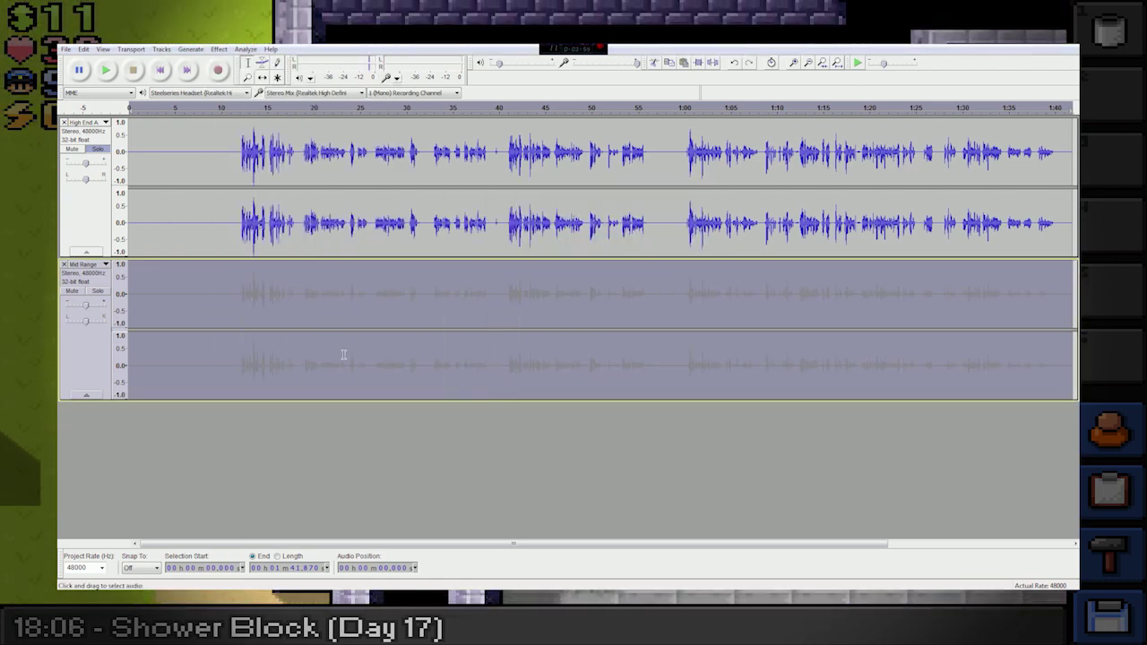
- Unsolo High End A and solo the Mid Range track instead
click(240, 304)
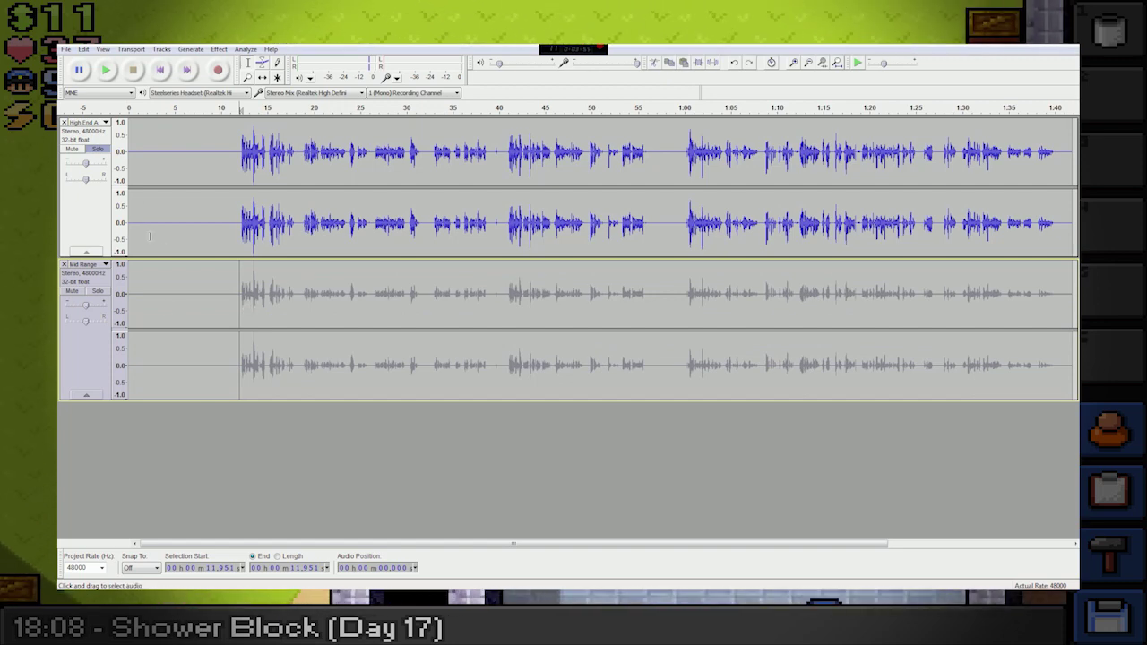
click(99, 149)
click(97, 291)
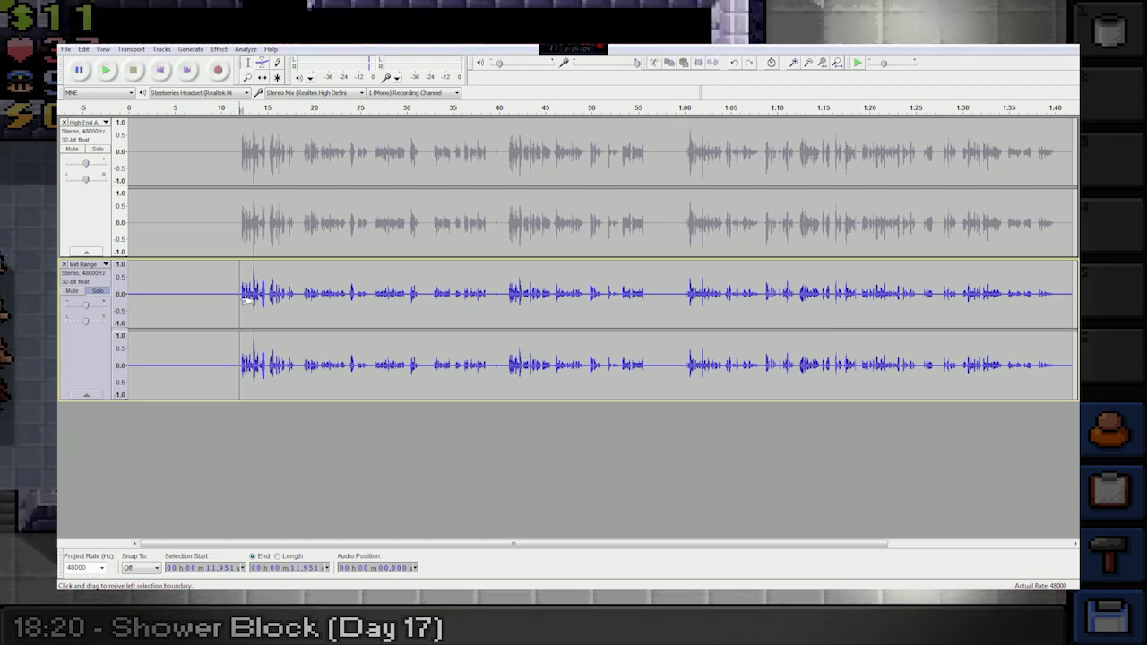
key(space)
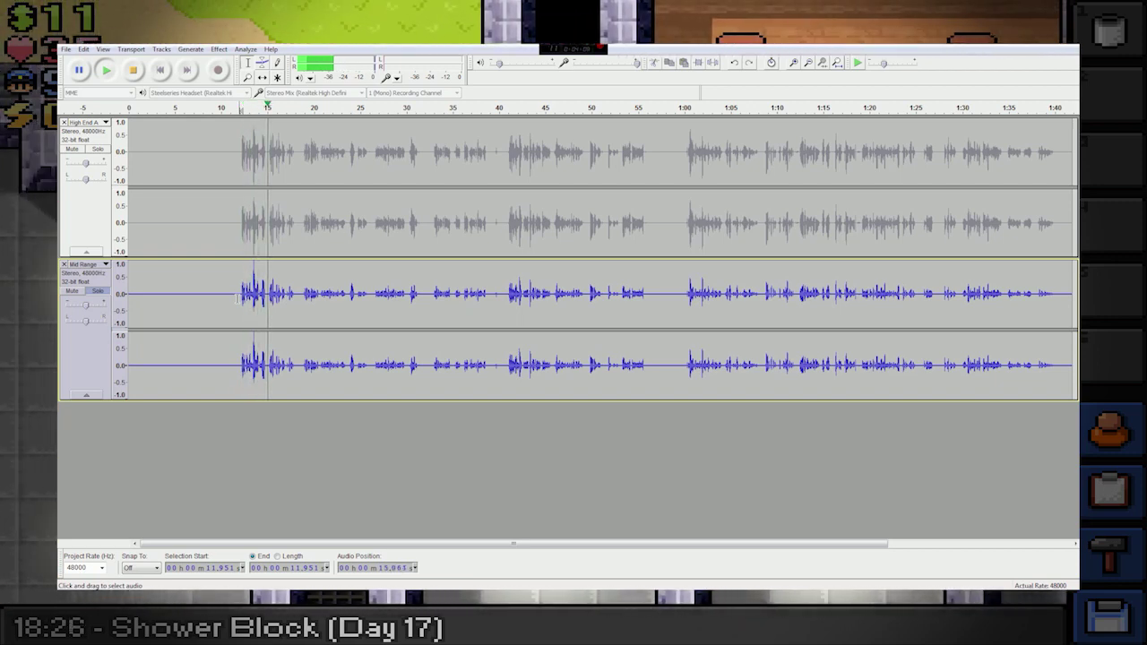
key(space)
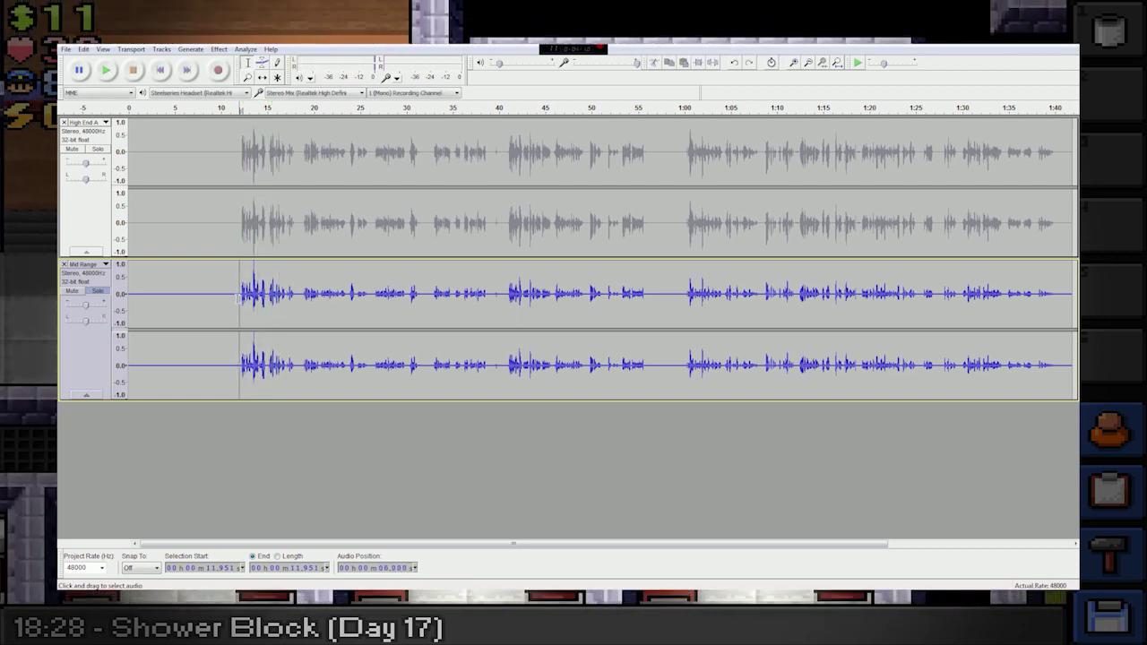
click(166, 303)
key(space)
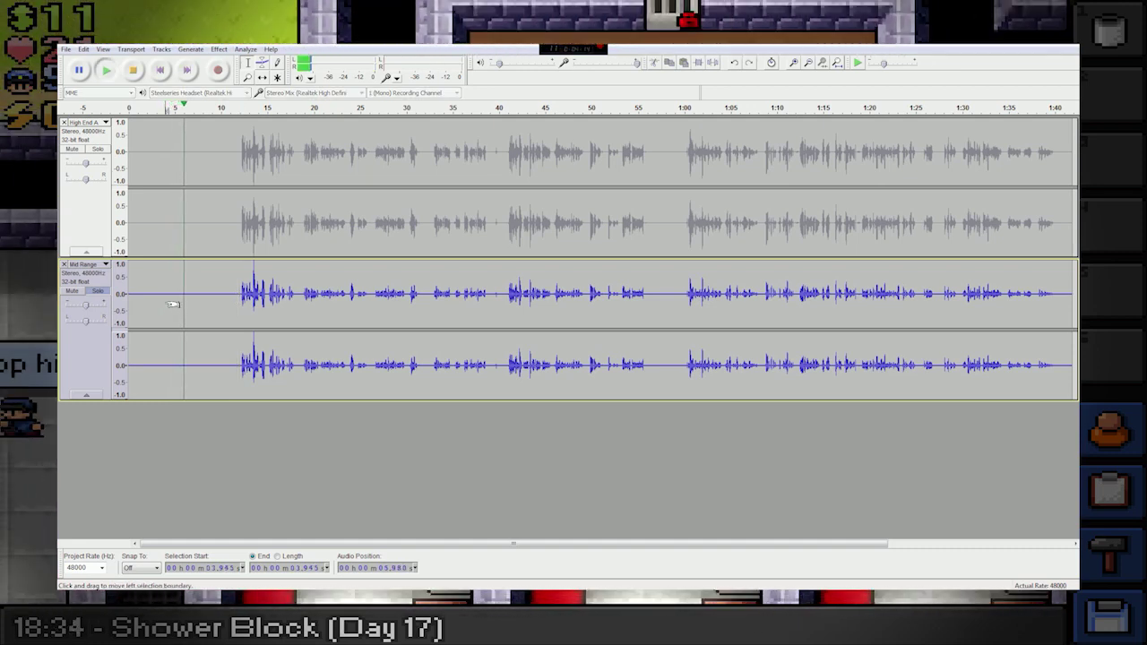
key(space)
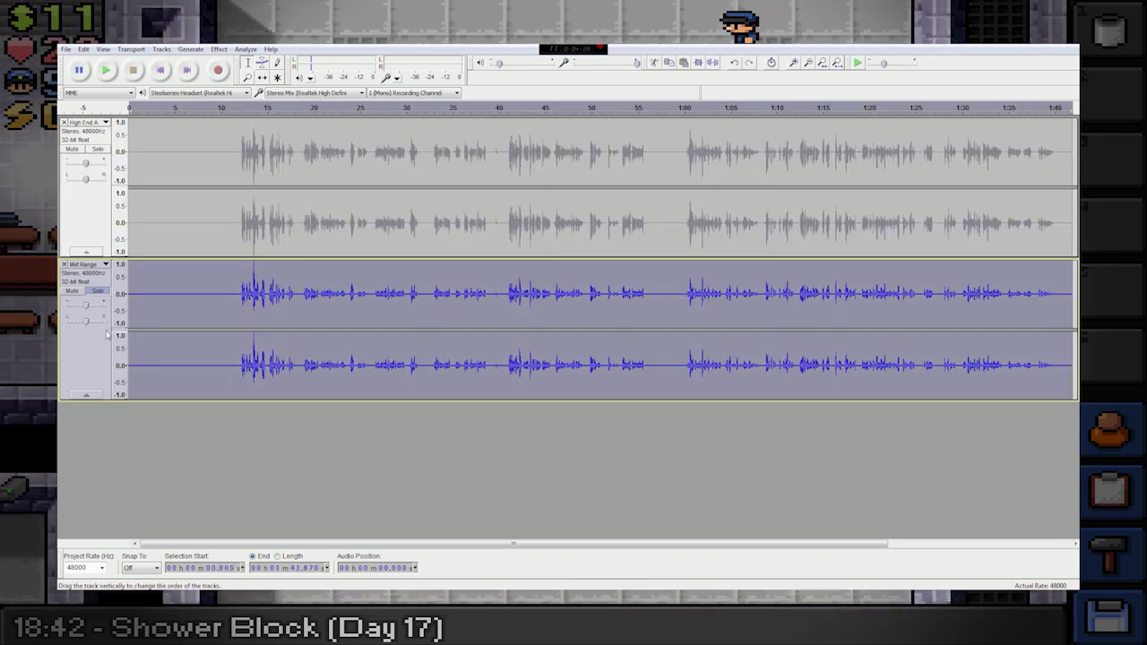
- Capture a noise profile from the quiet section before the speech in Mid Range
click(163, 296)
drag(146, 297, 221, 302)
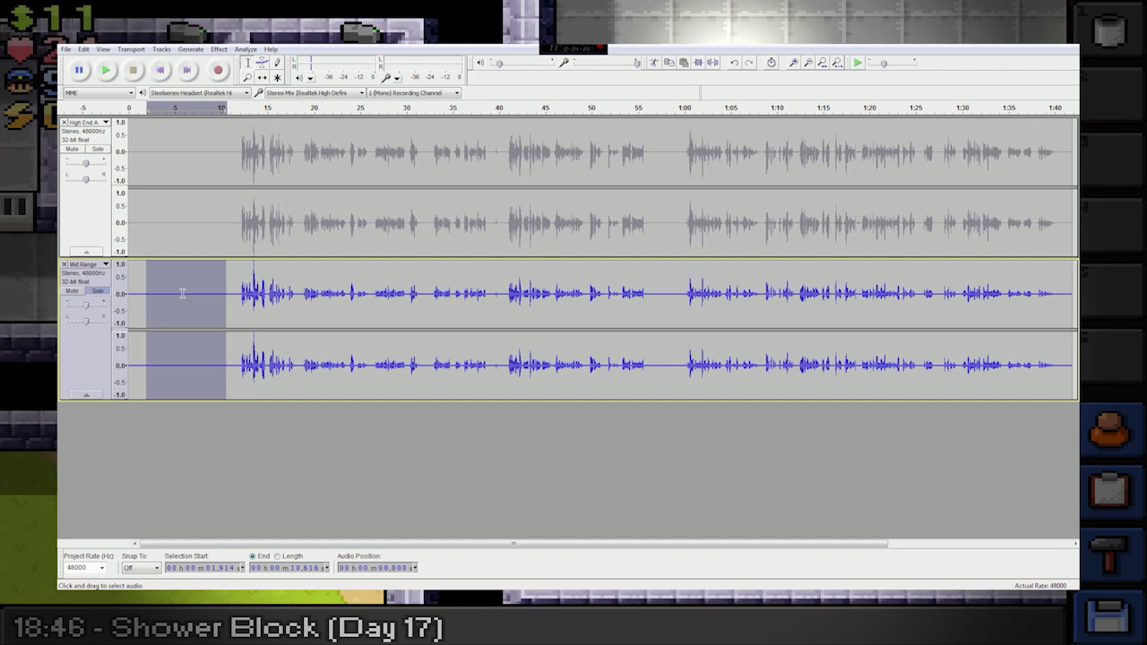
click(217, 50)
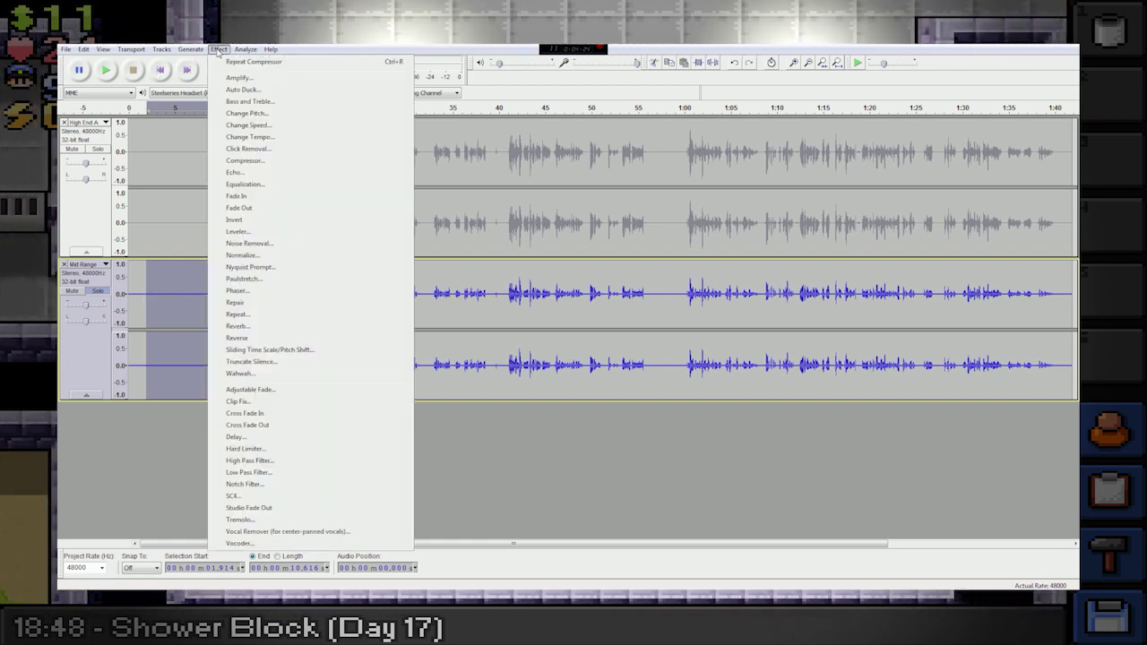
click(259, 244)
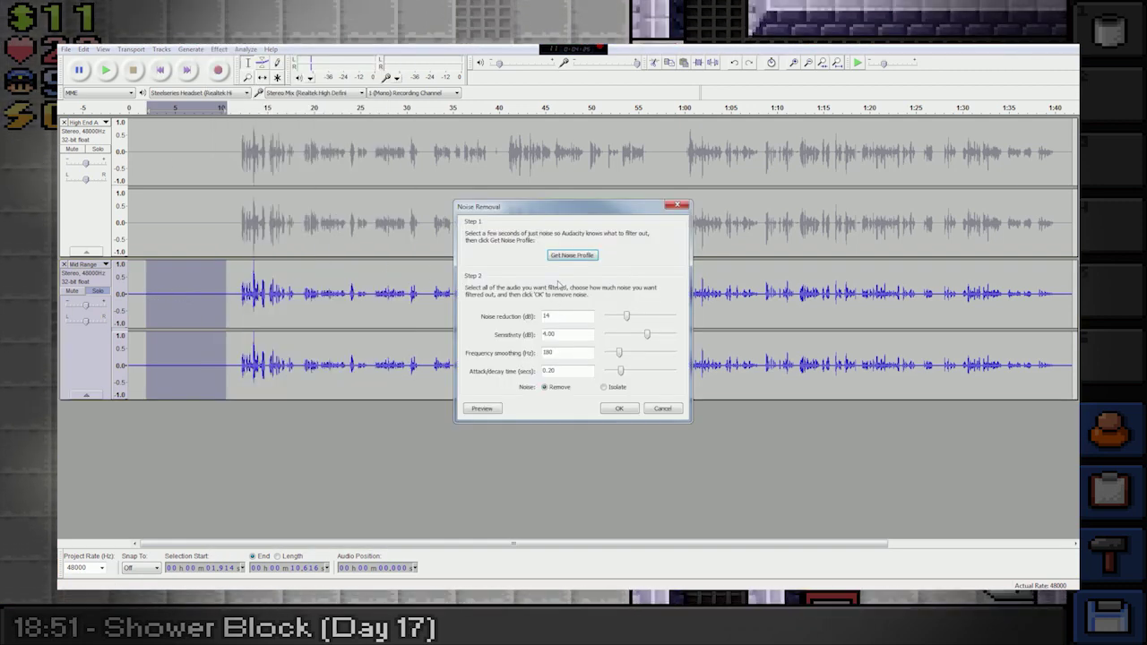
click(572, 255)
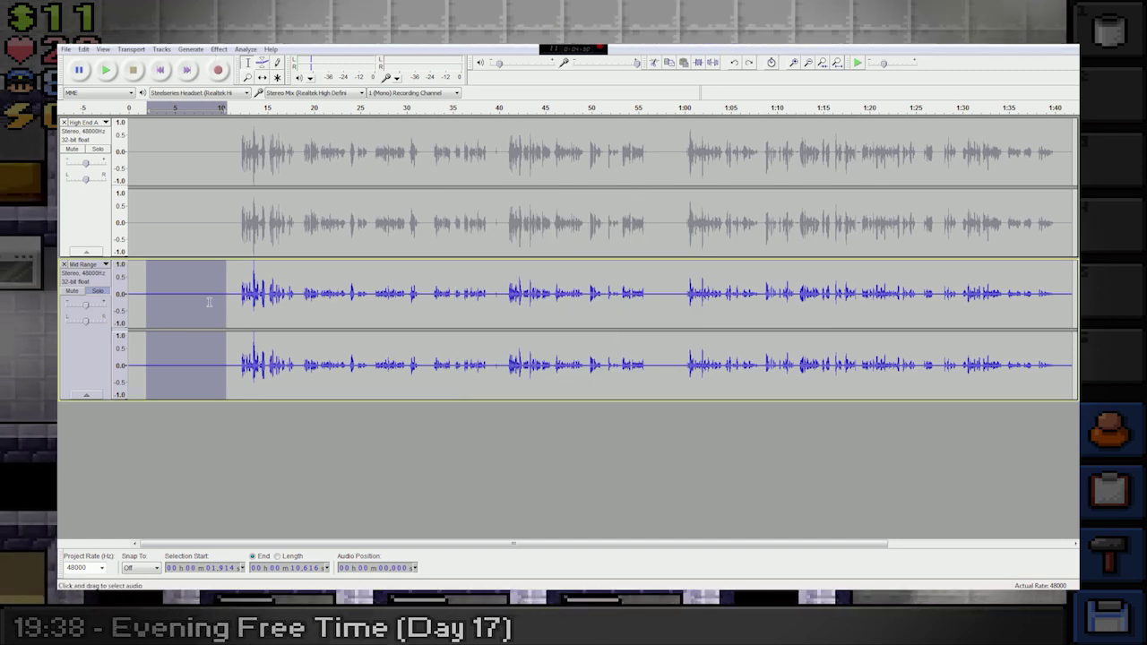
- Run Noise Removal over the whole Mid Range track
click(89, 357)
click(218, 49)
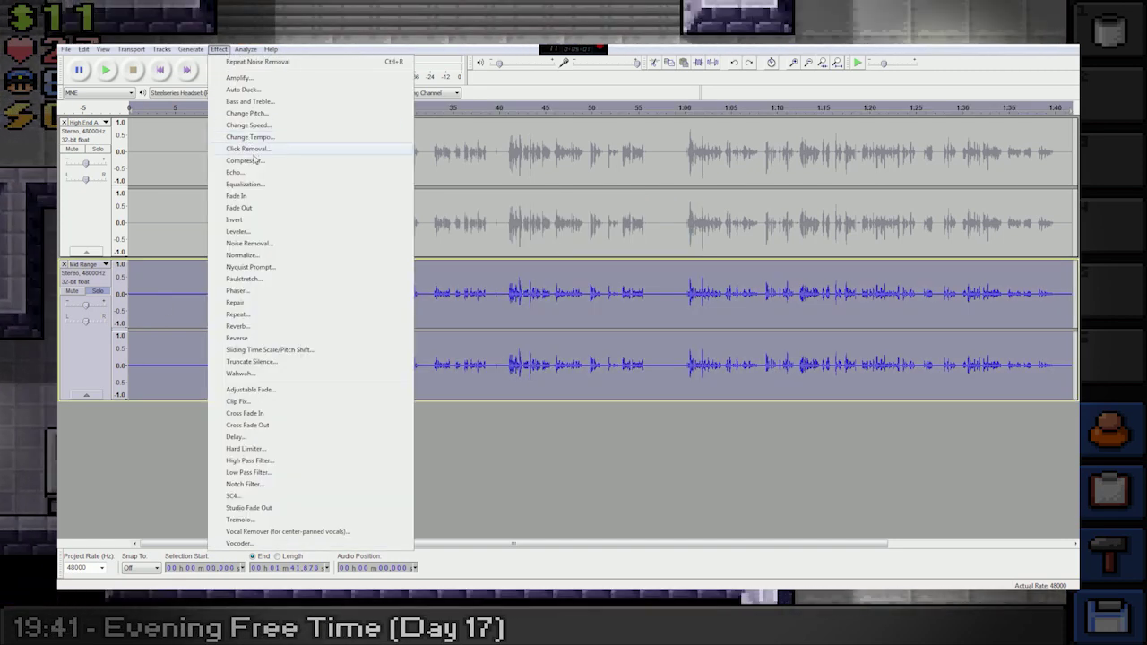
click(274, 246)
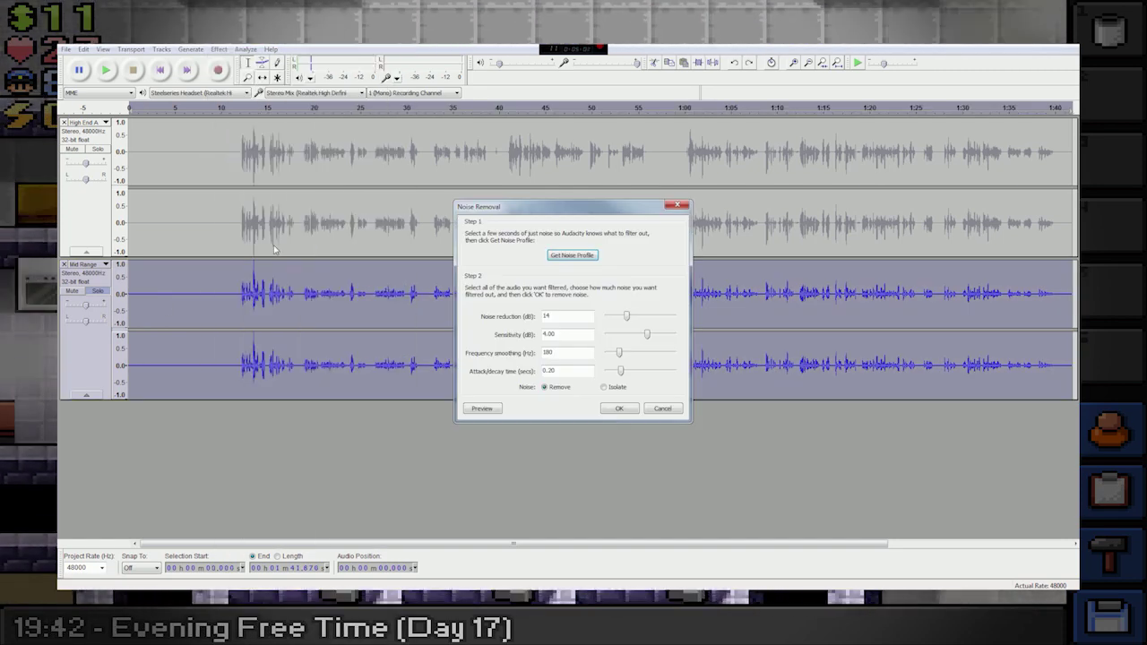
click(620, 409)
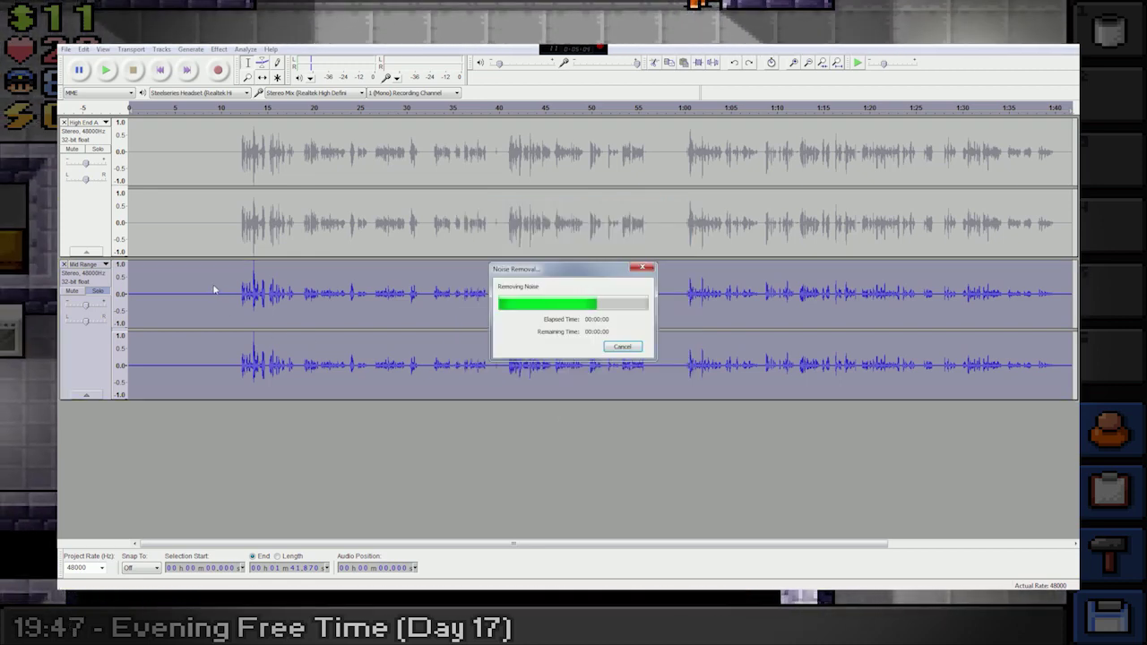
- Play the cleaned, soloed Mid Range track and then stop playback
click(224, 298)
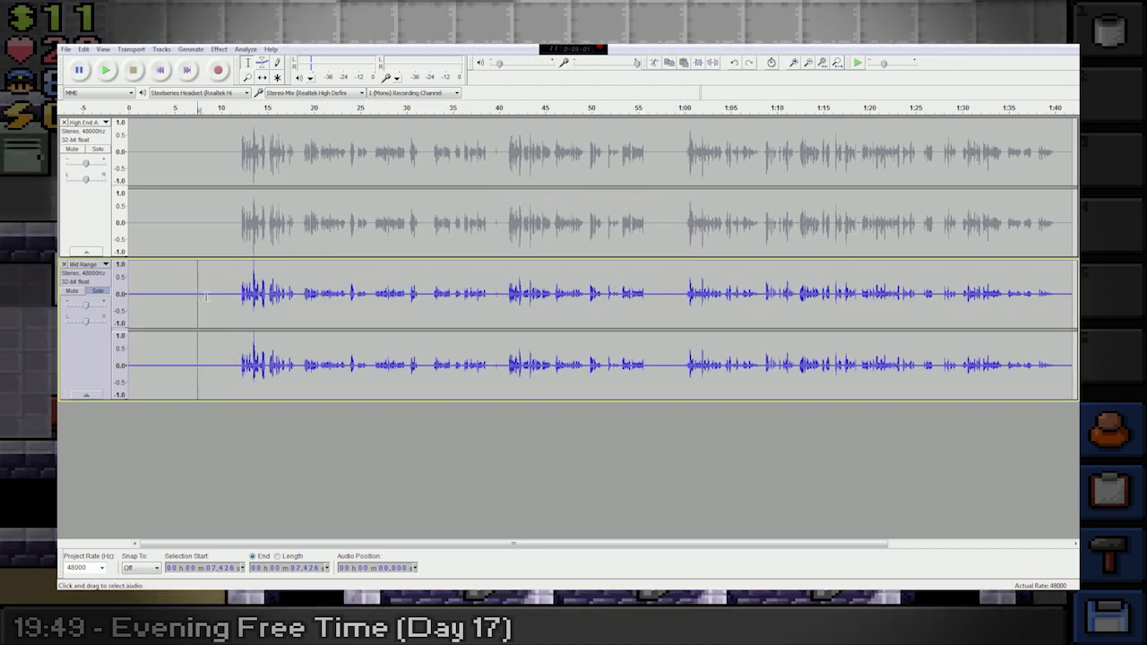
key(space)
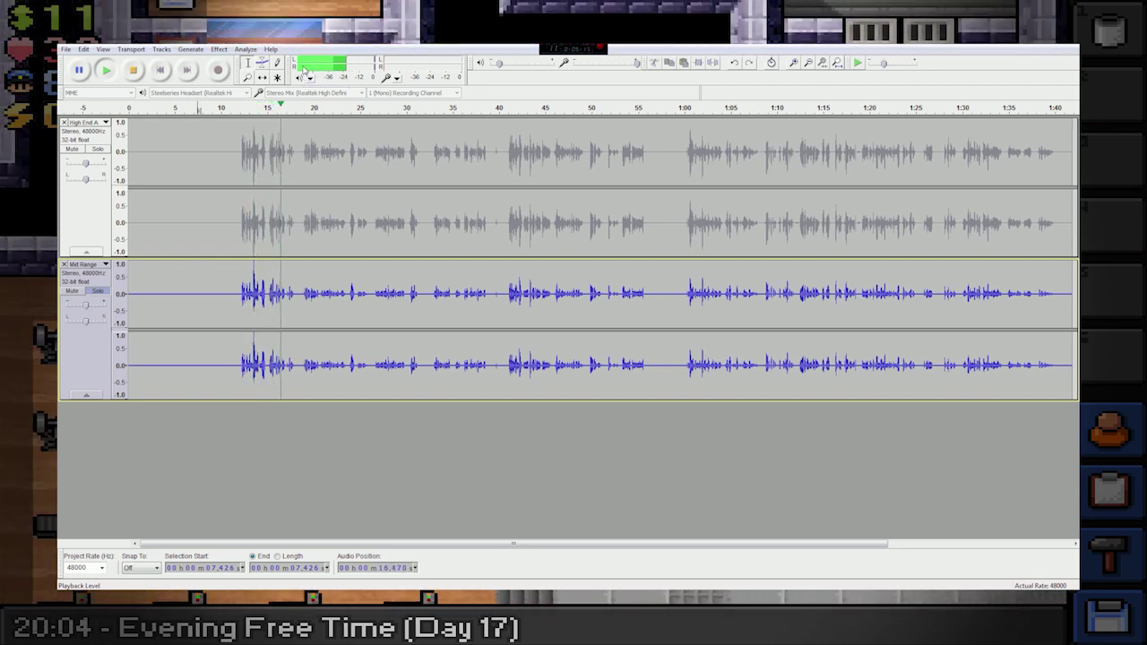
key(space)
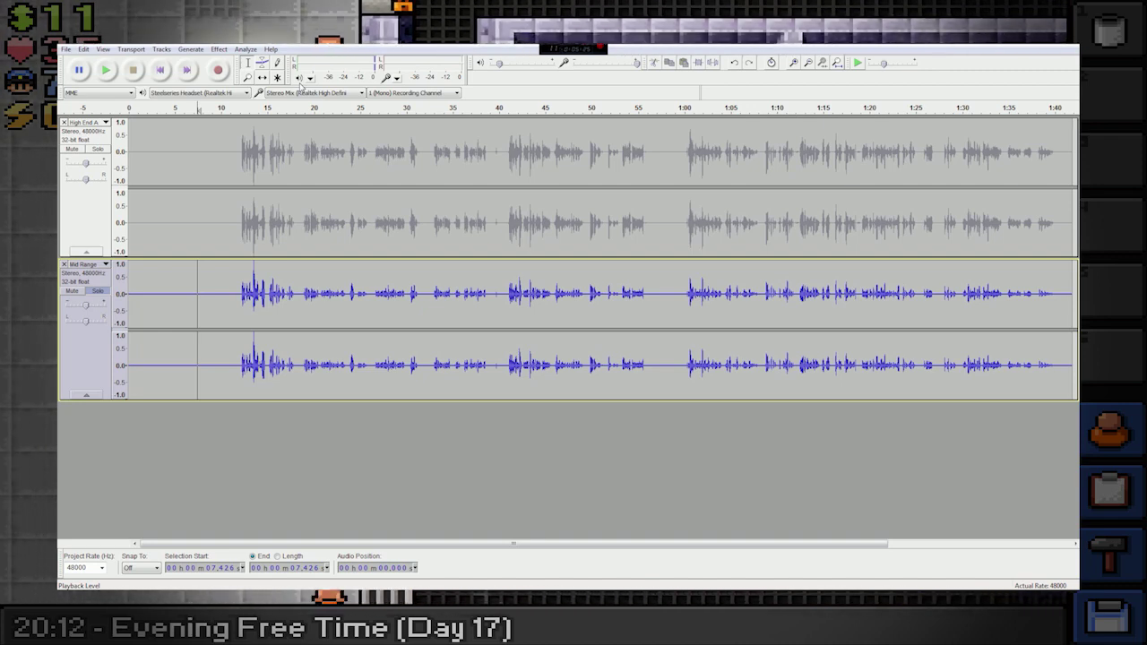
- Switch the solo from Mid Range to High End and listen from 1.45 s until stopping
click(99, 292)
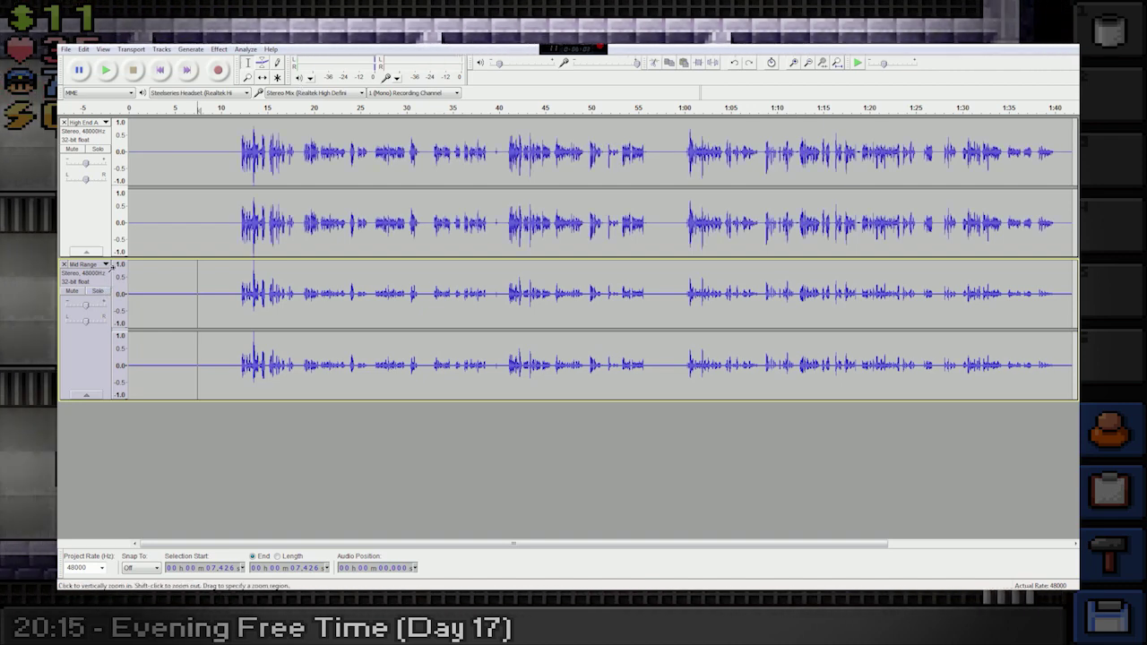
click(99, 150)
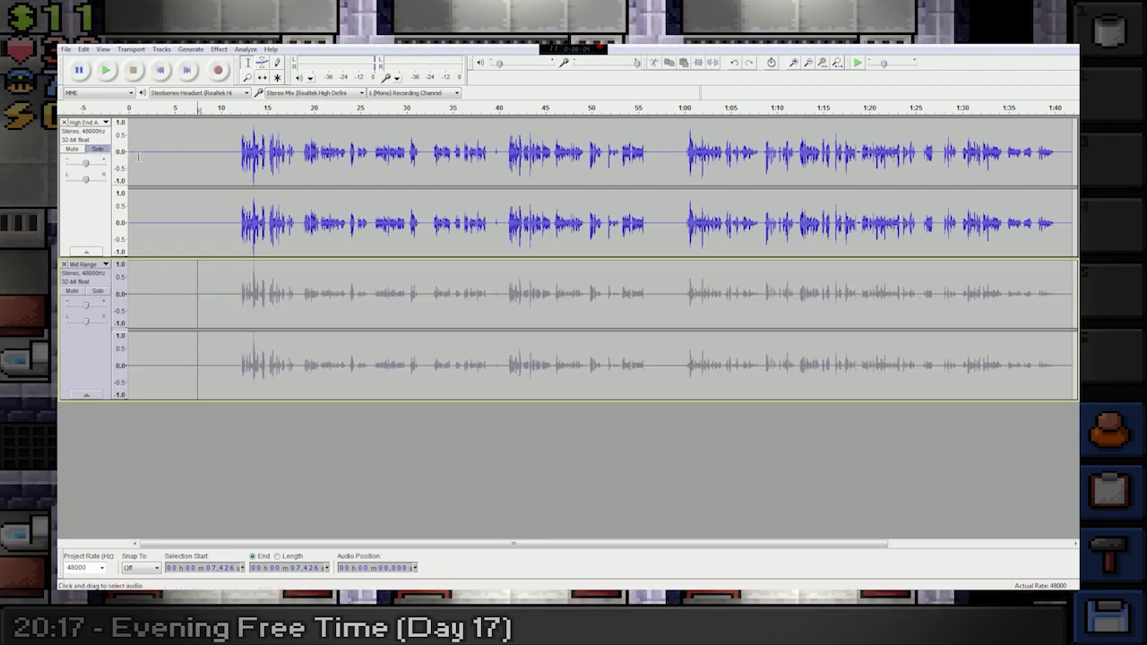
click(142, 154)
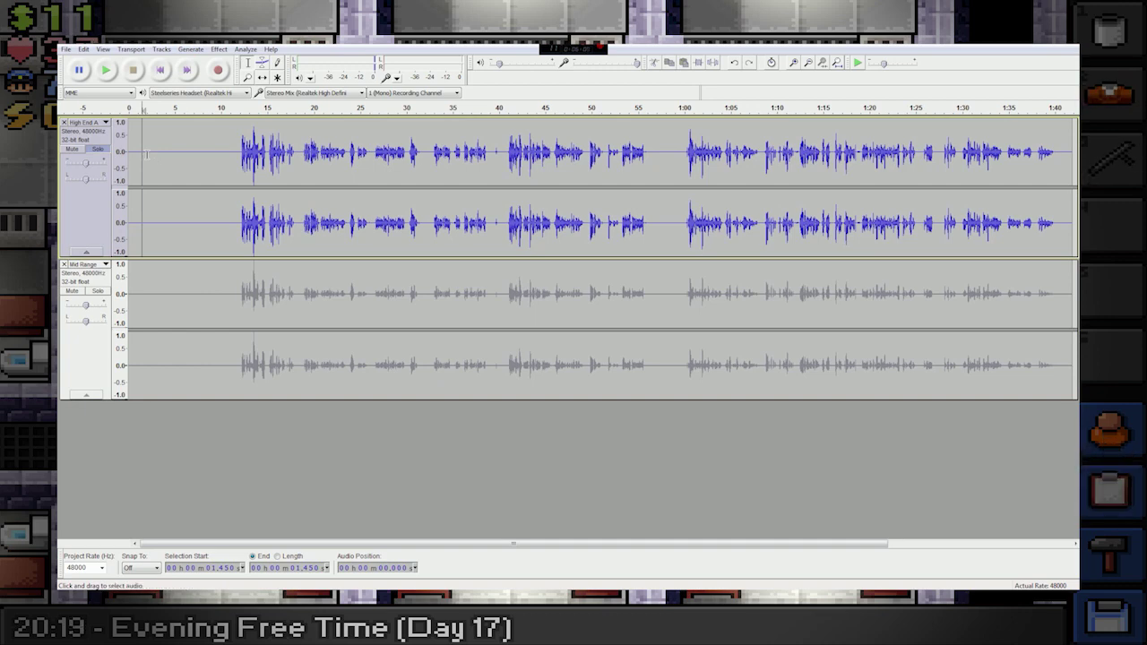
key(space)
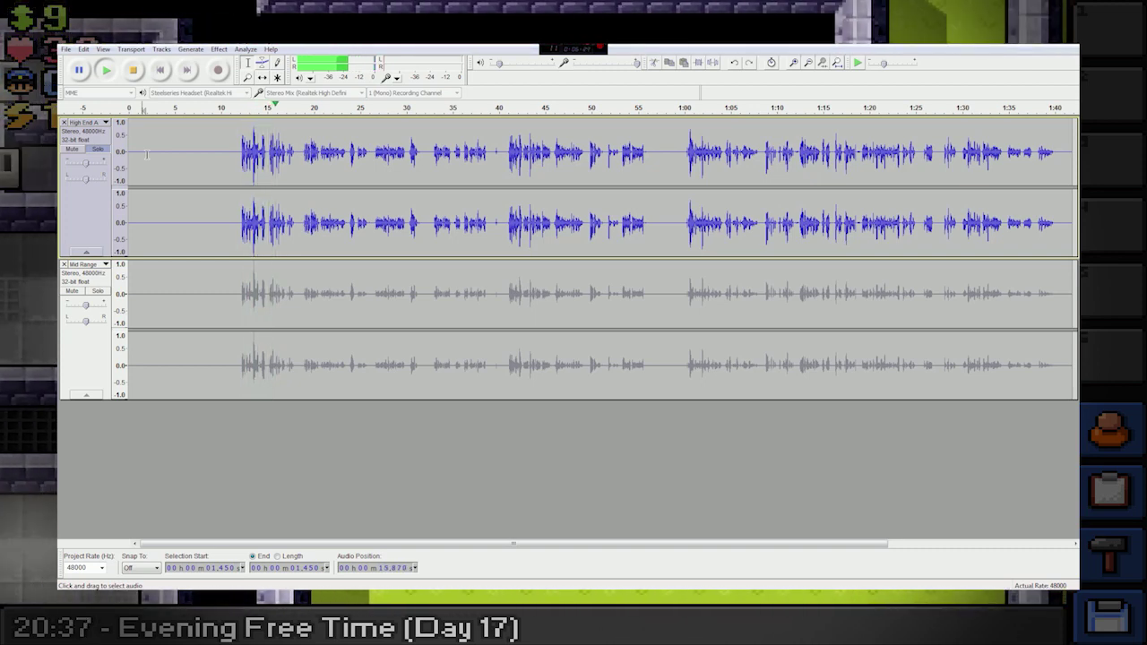
key(space)
- Solo and select all of Mid Range, then apply Wahwah: LFO 0.1 Hz, depth 0, resonance 10.0, offset 100%
click(97, 292)
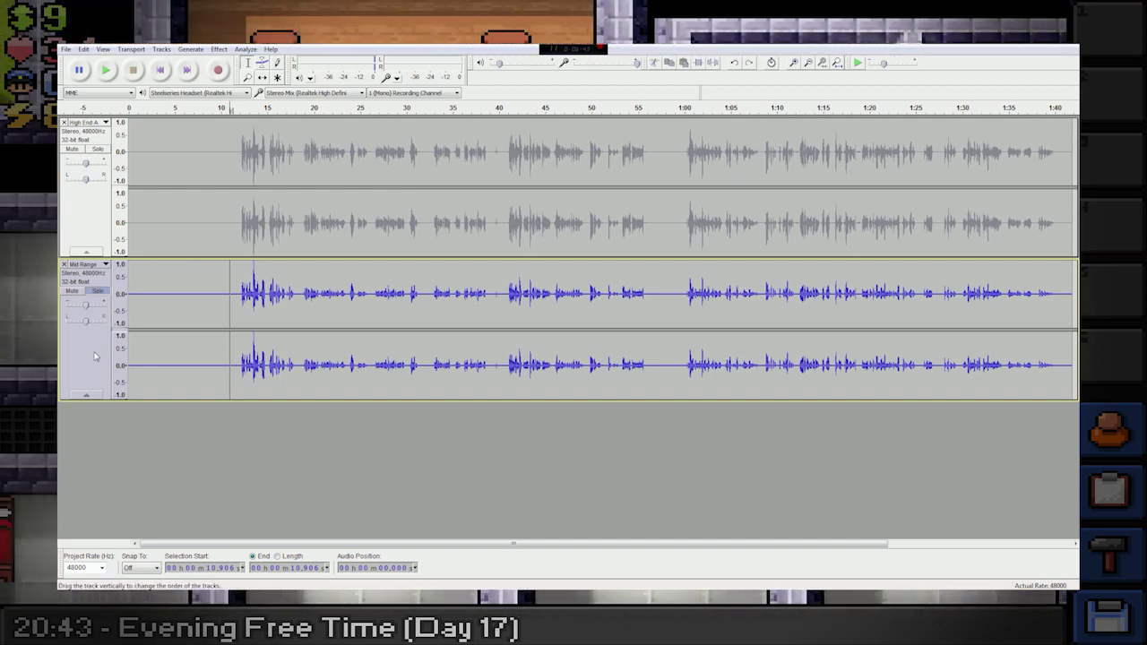
double_click(194, 281)
click(219, 49)
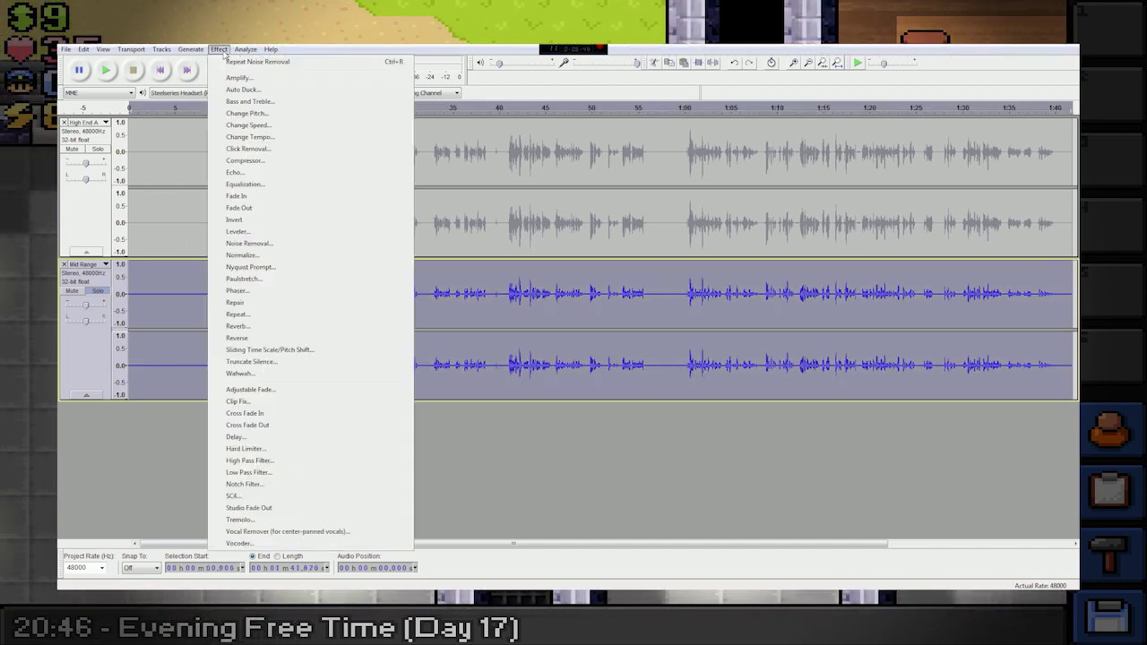
click(240, 374)
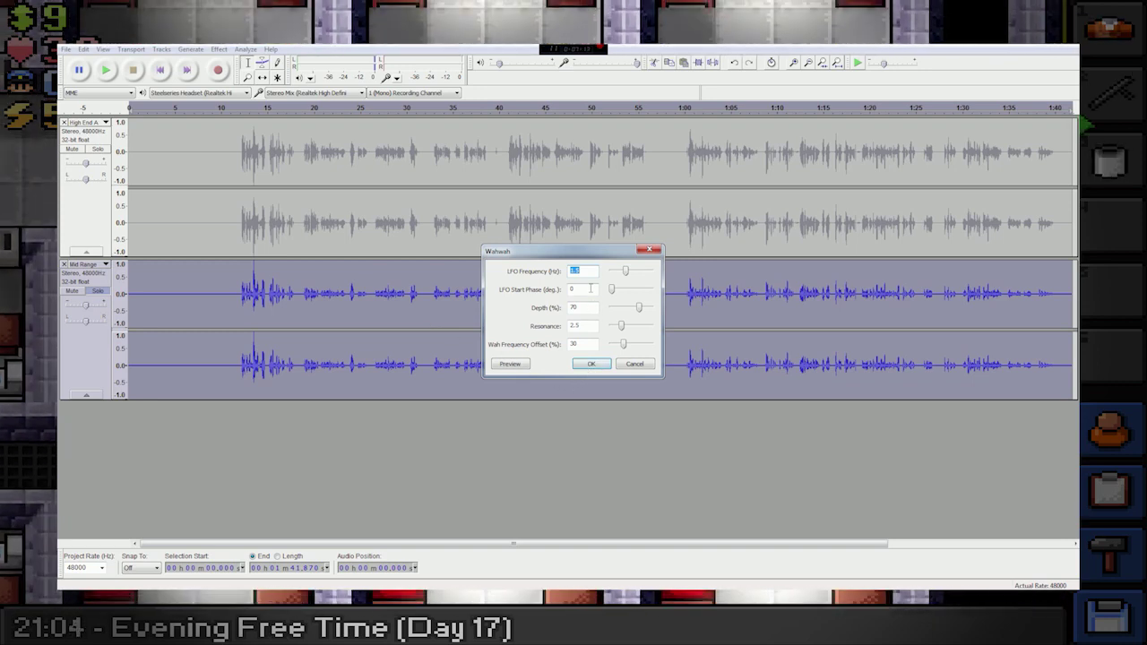
text(0.1)
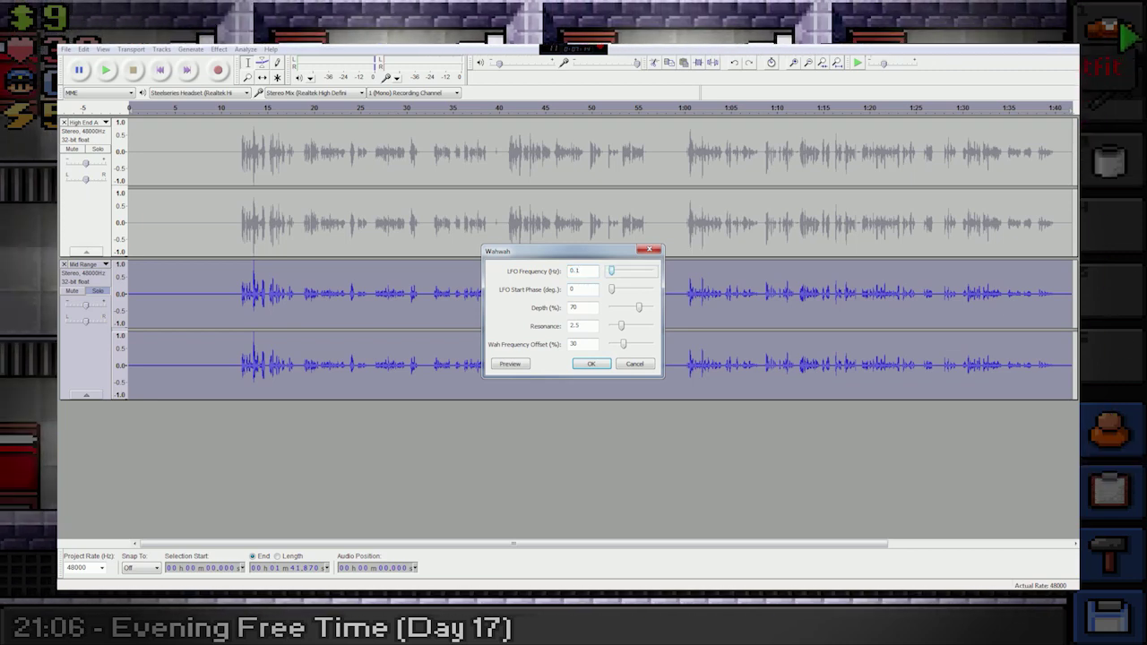
key(Tab)
text(0)
key(Tab)
key(Tab)
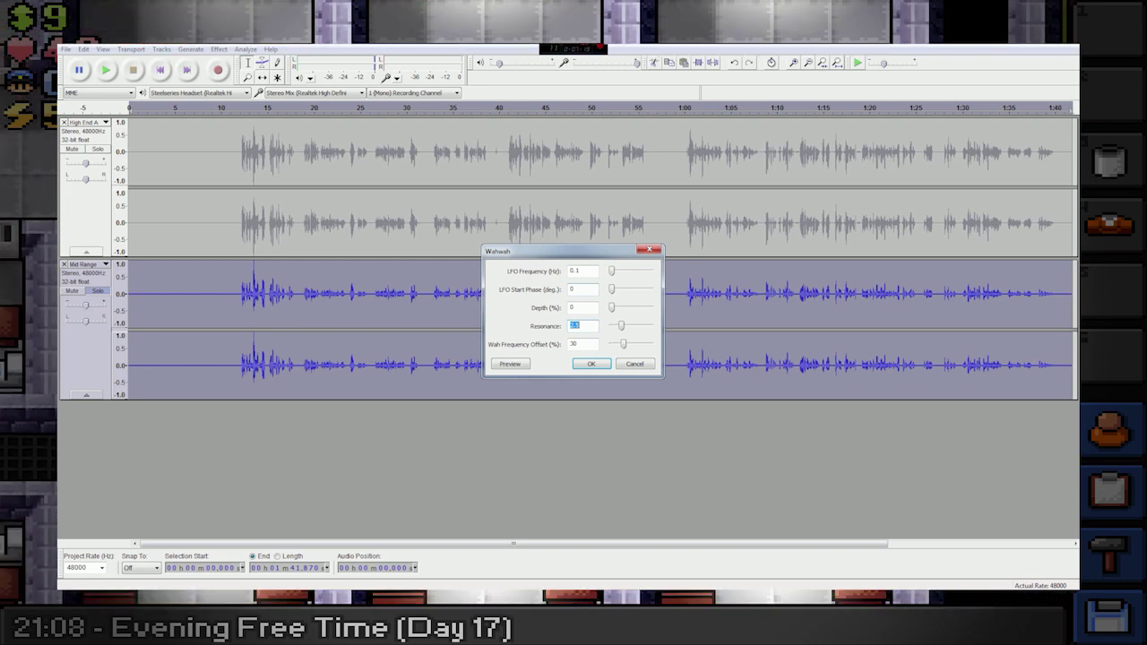
text(10.0)
key(Tab)
key(Tab)
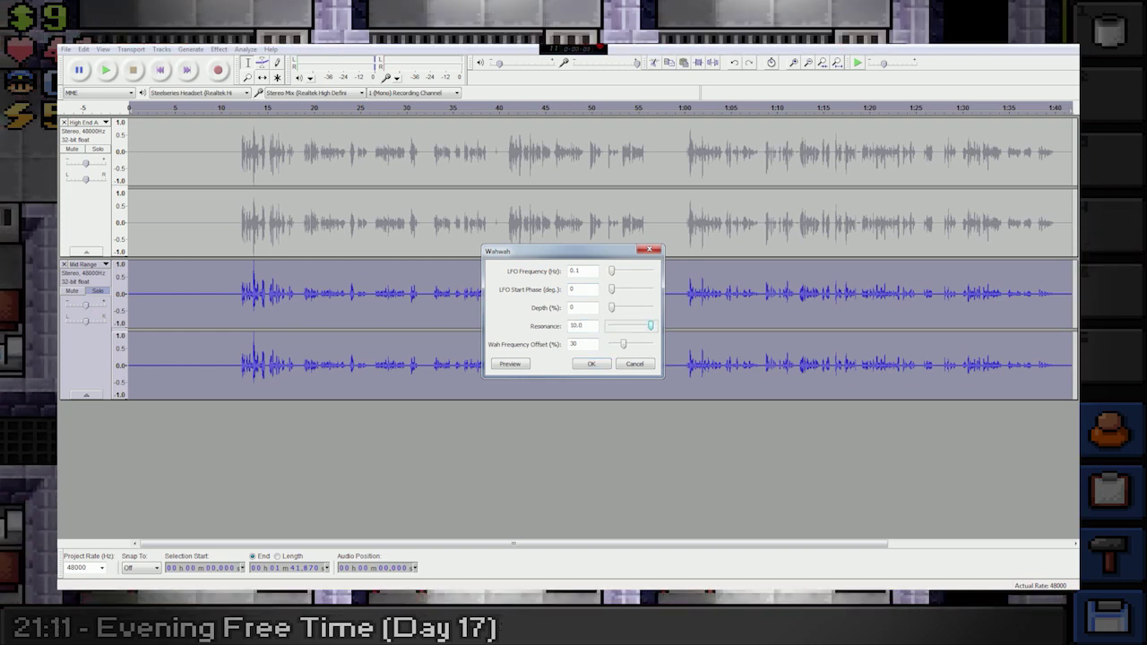
text(100)
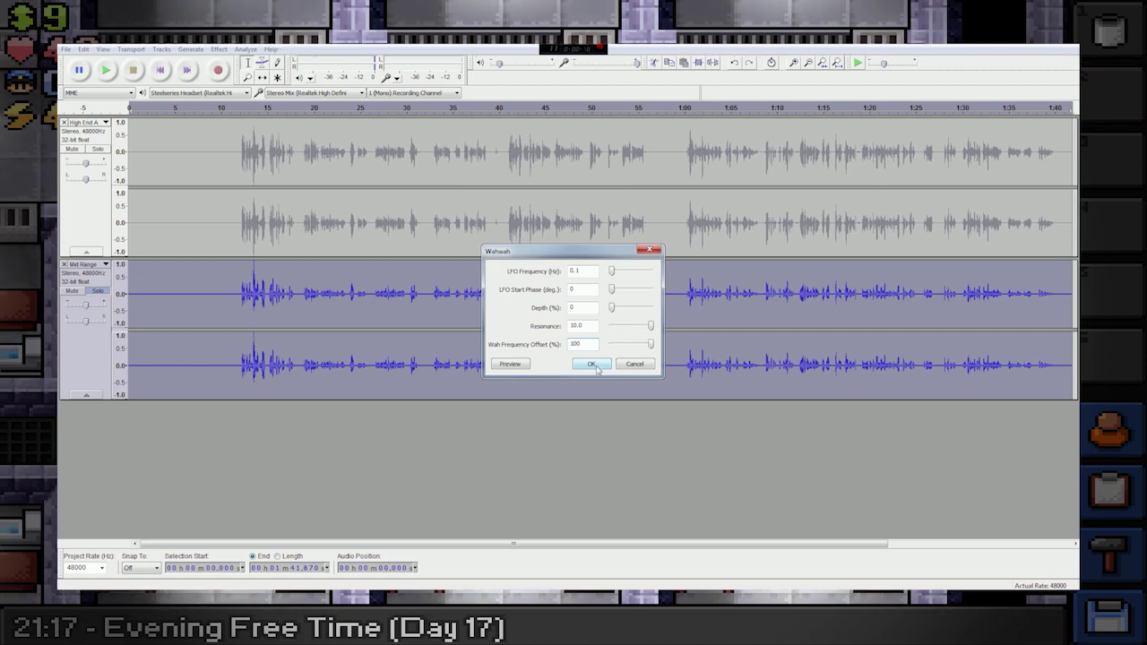
click(593, 366)
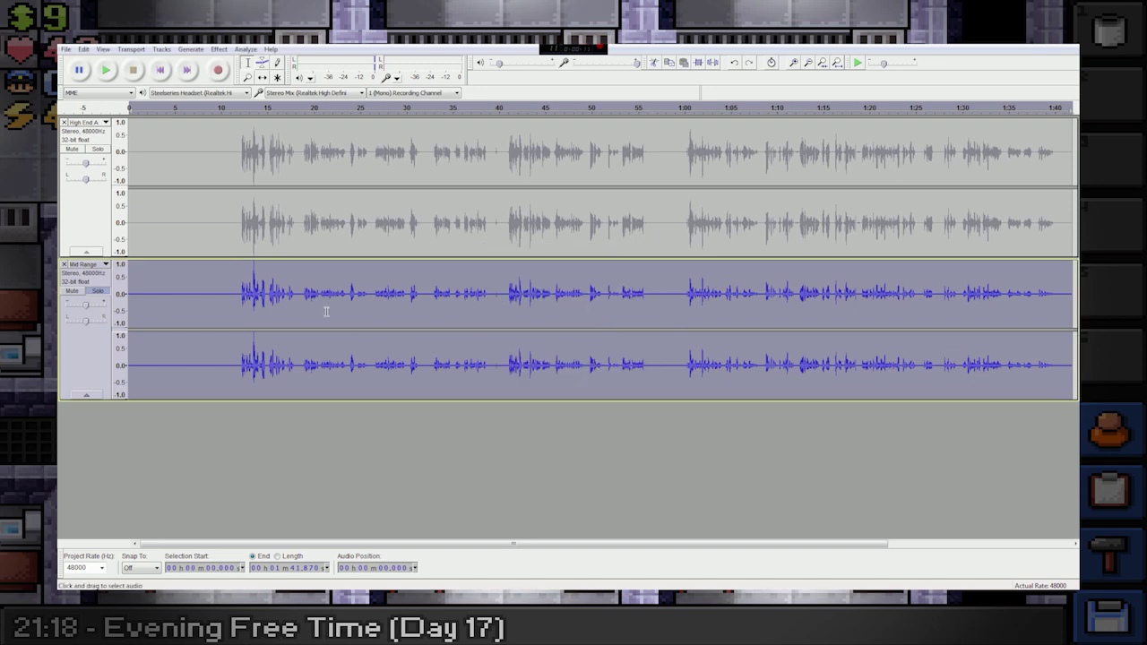
shift+click(238, 298)
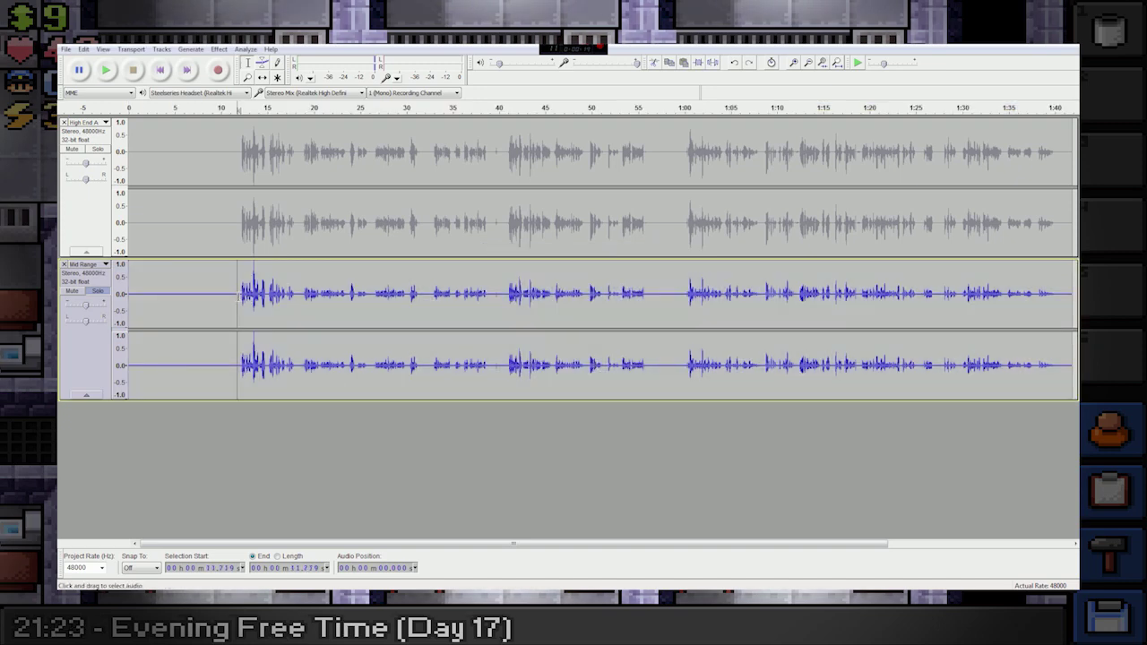
key(space)
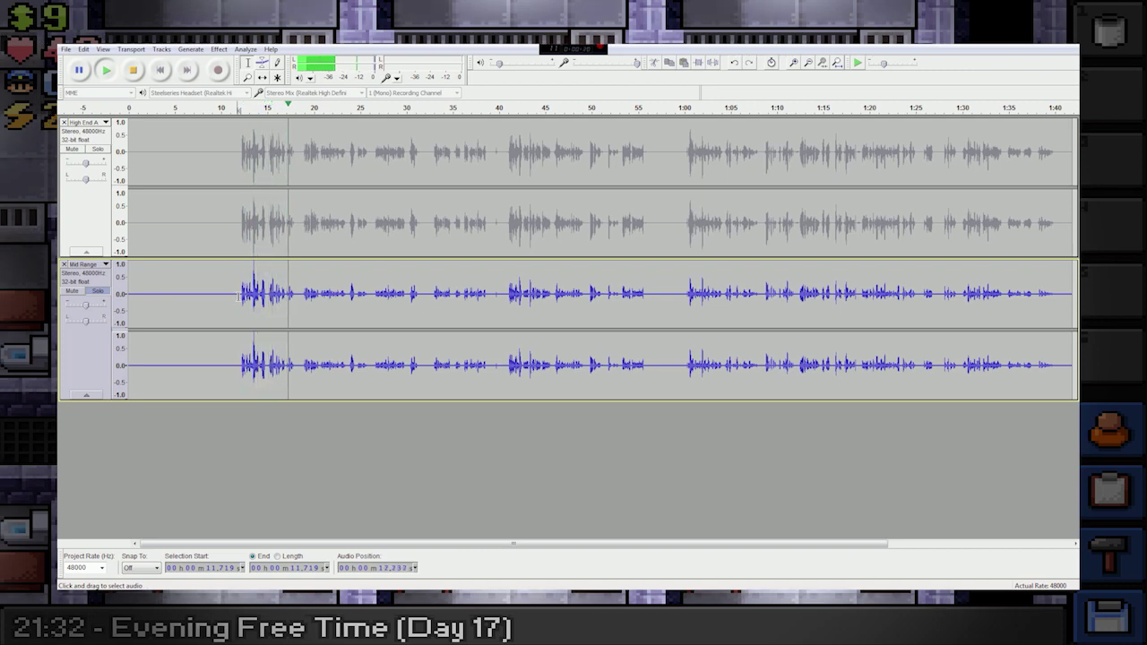
key(space)
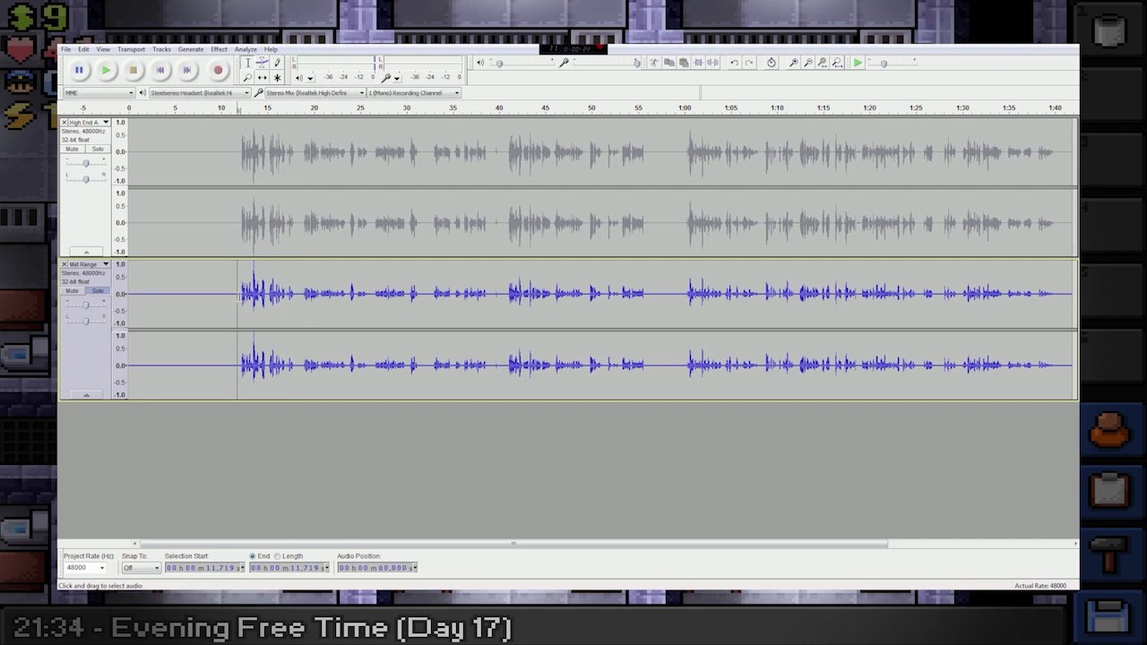
double_click(242, 303)
click(240, 298)
key(space)
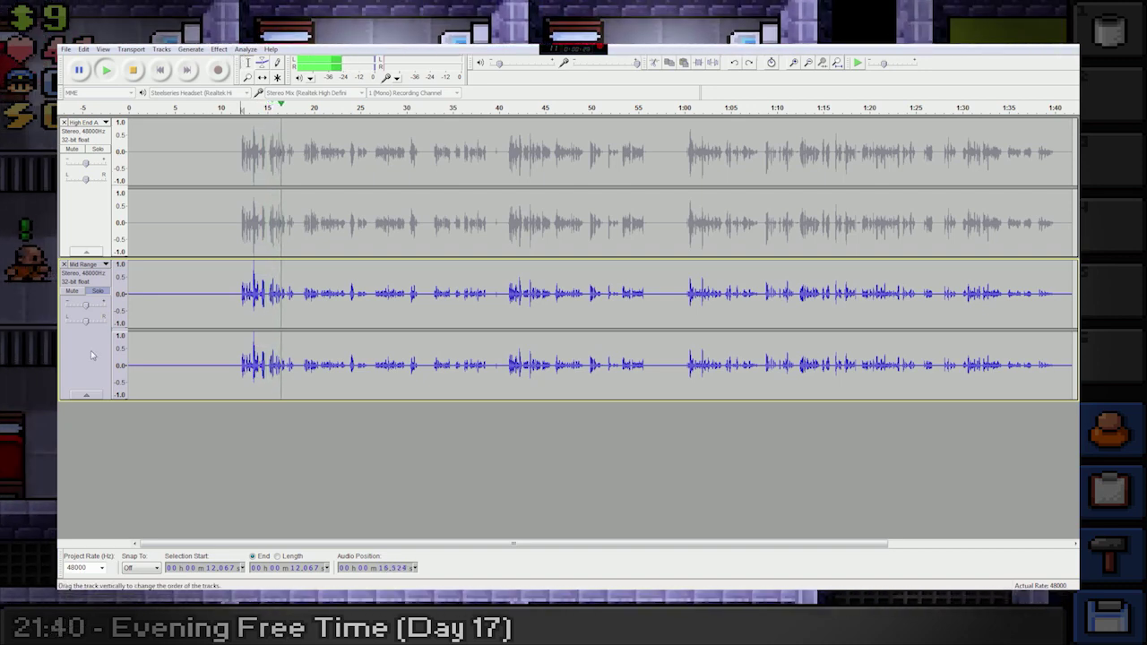
click(90, 355)
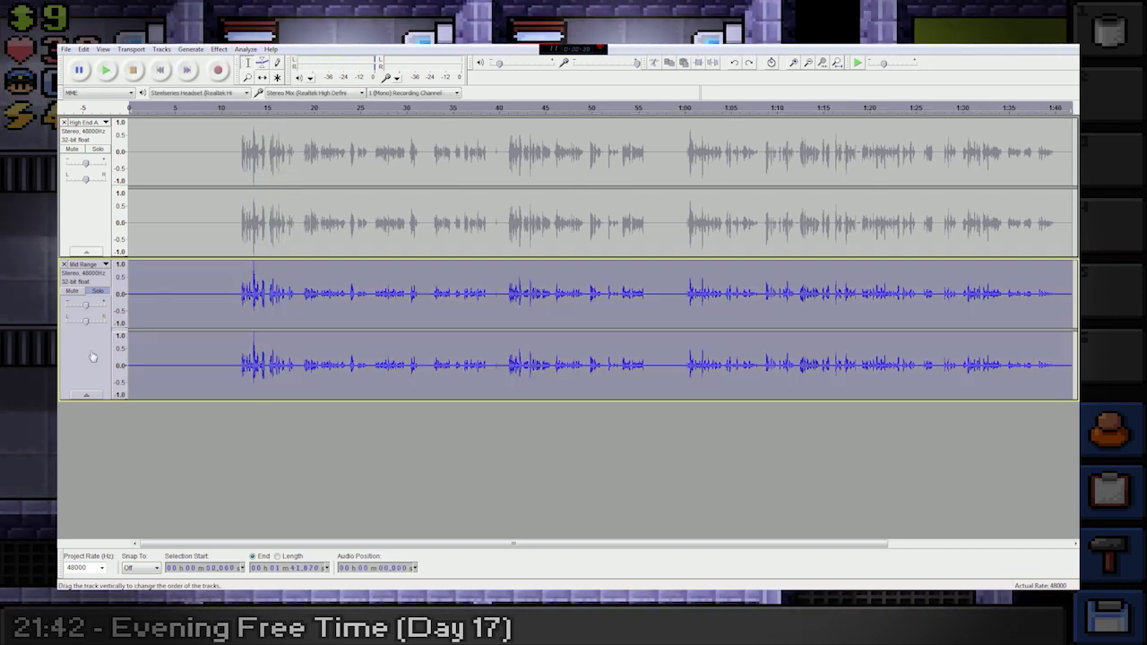
click(246, 49)
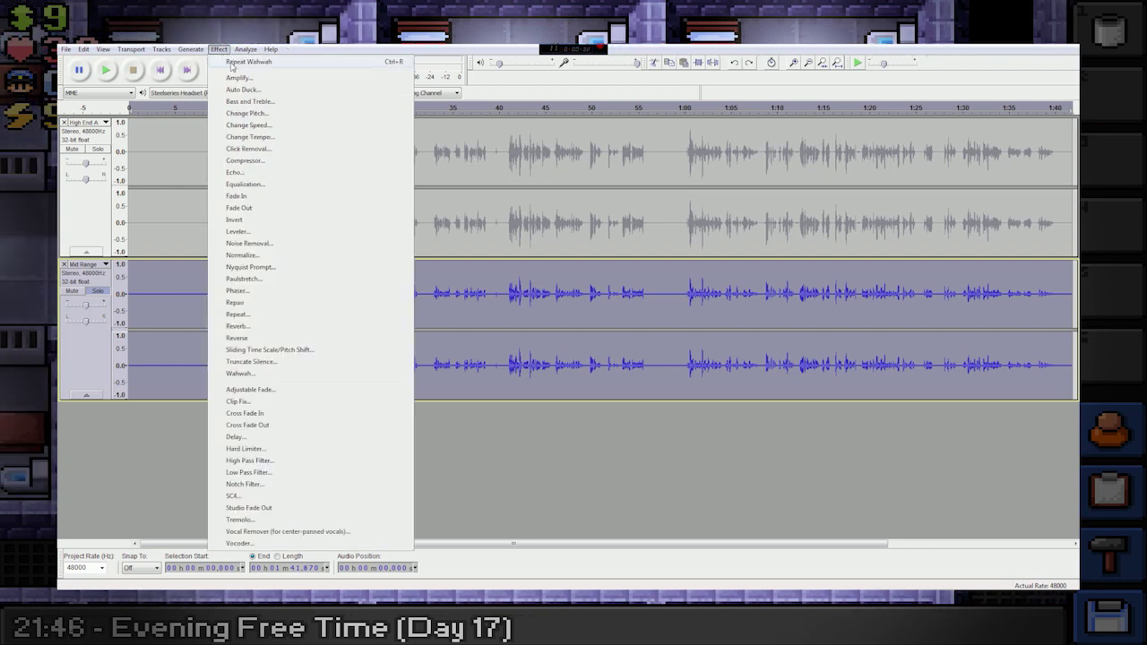
key(Escape)
click(239, 301)
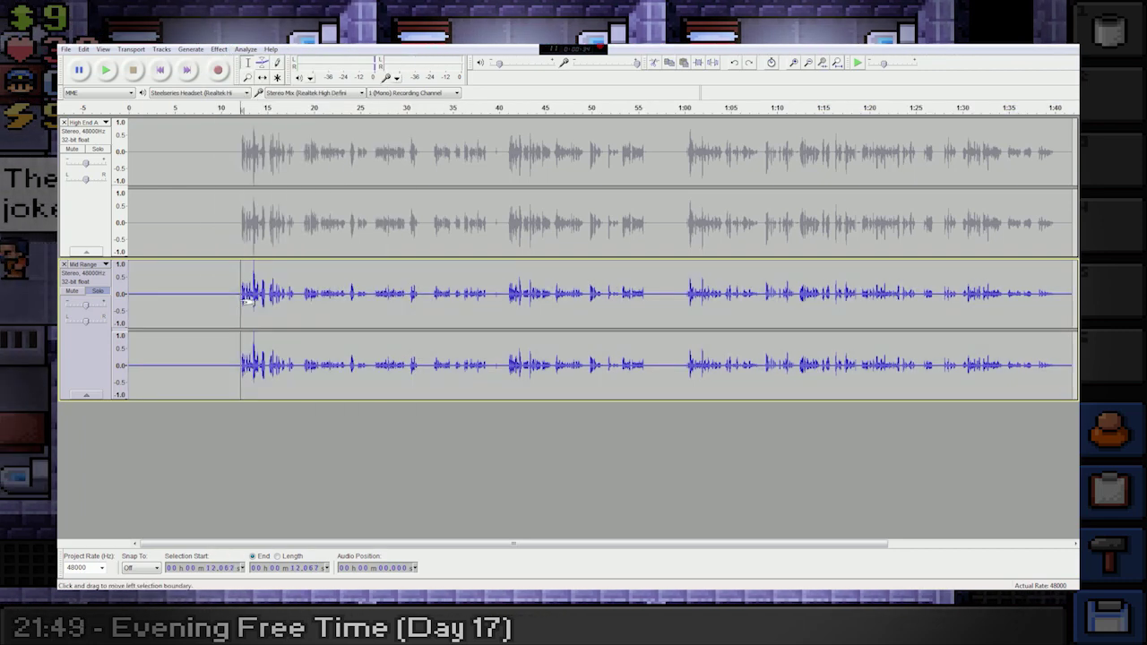
key(space)
key(space)
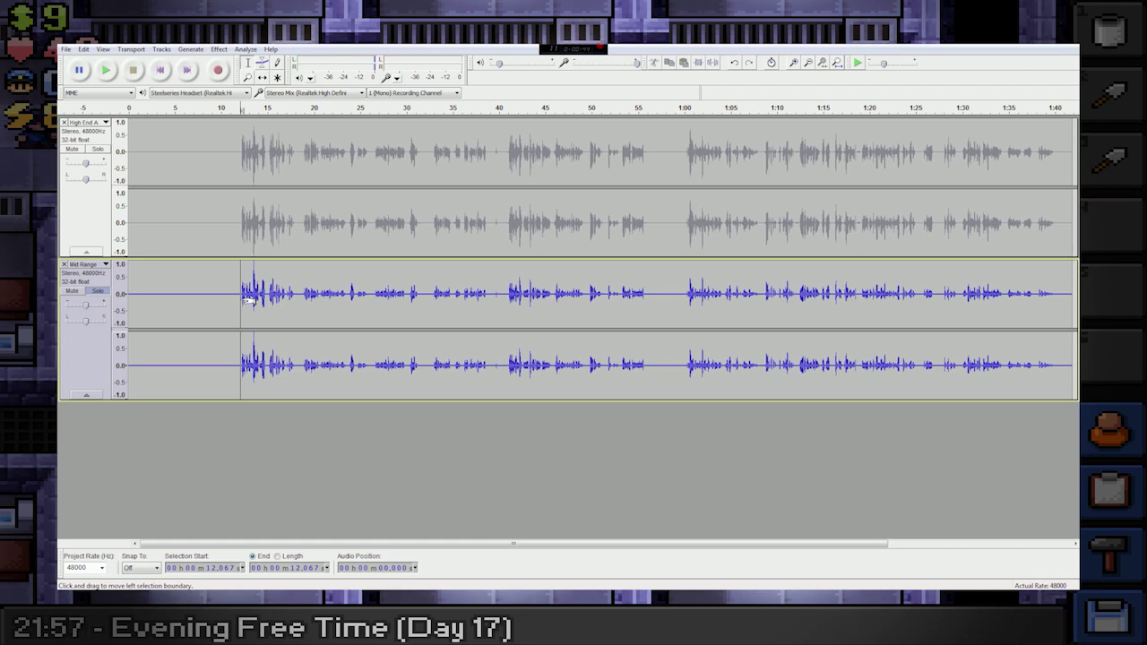
click(169, 224)
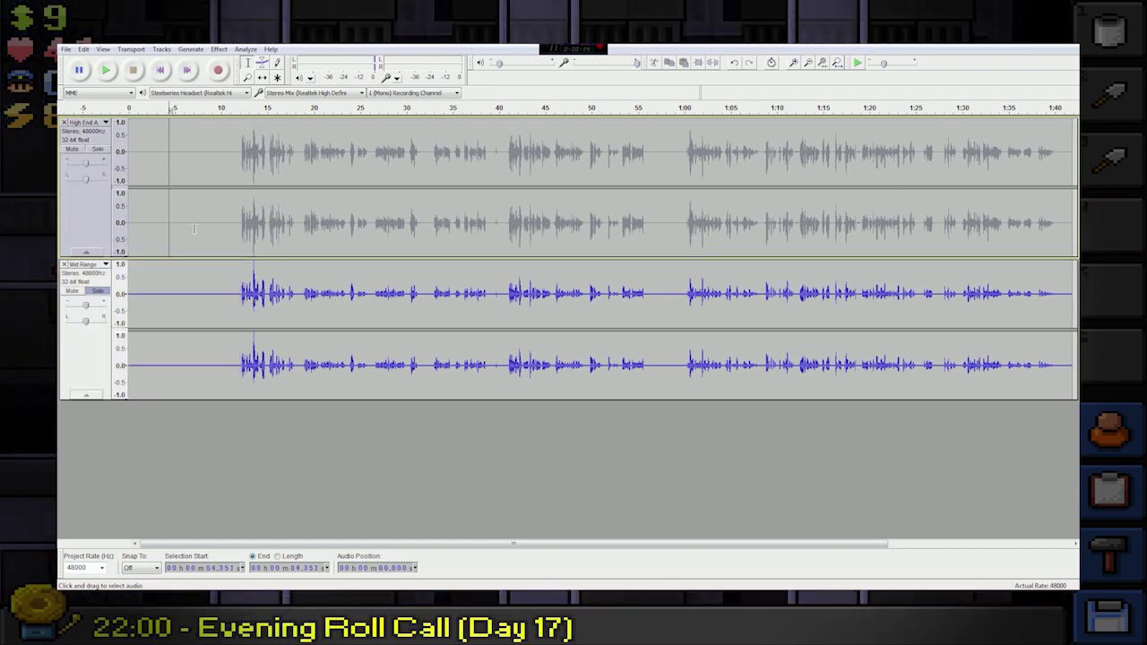